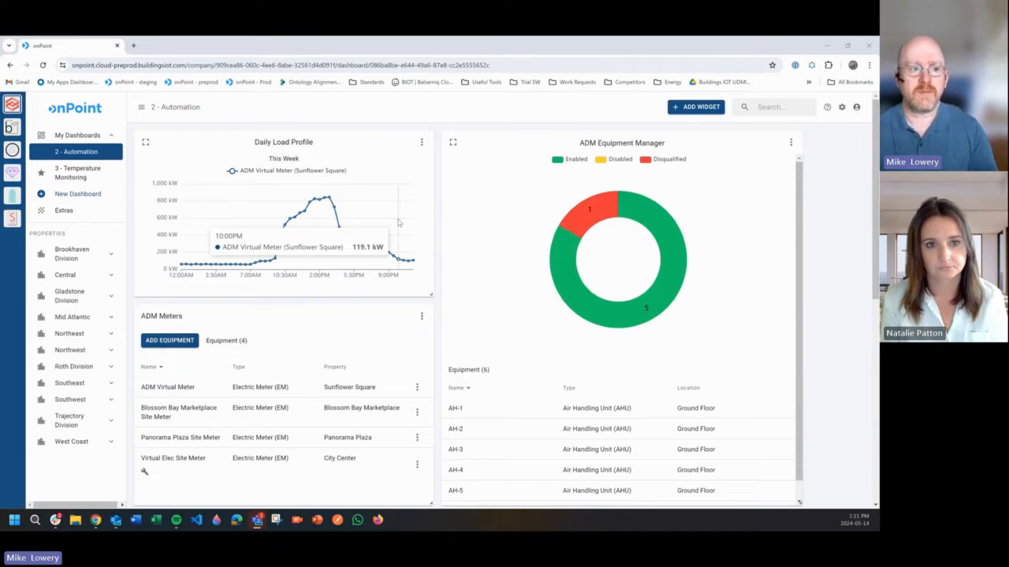
- Filter the ADM Equipment Manager to disqualified equipment, open AH-1 to review its insights, and close its details
{"action": "mouse_move", "coordinate": [662, 330]}
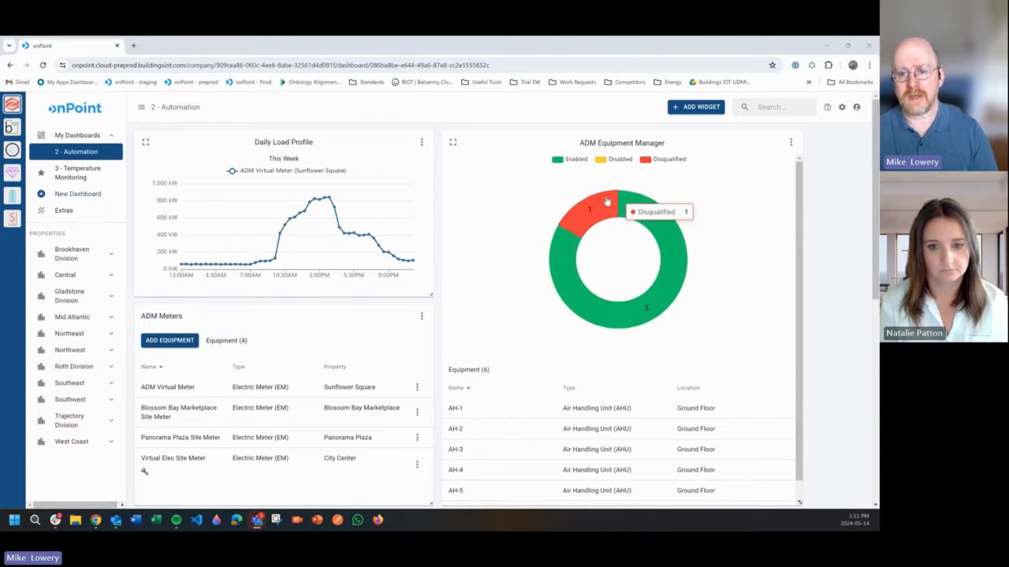
{"action": "left_click", "coordinate": [585, 212]}
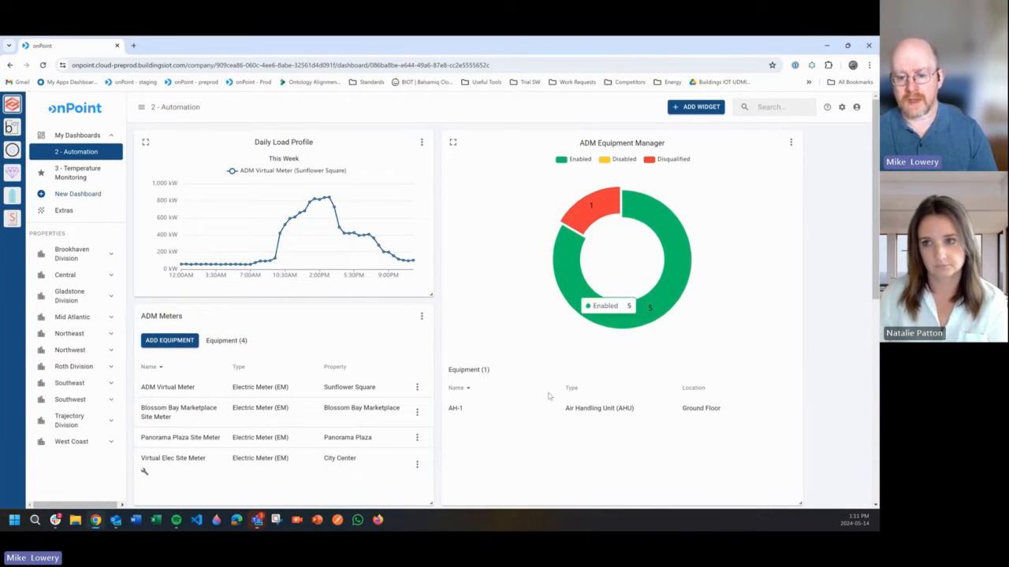
{"action": "left_click", "coordinate": [574, 409]}
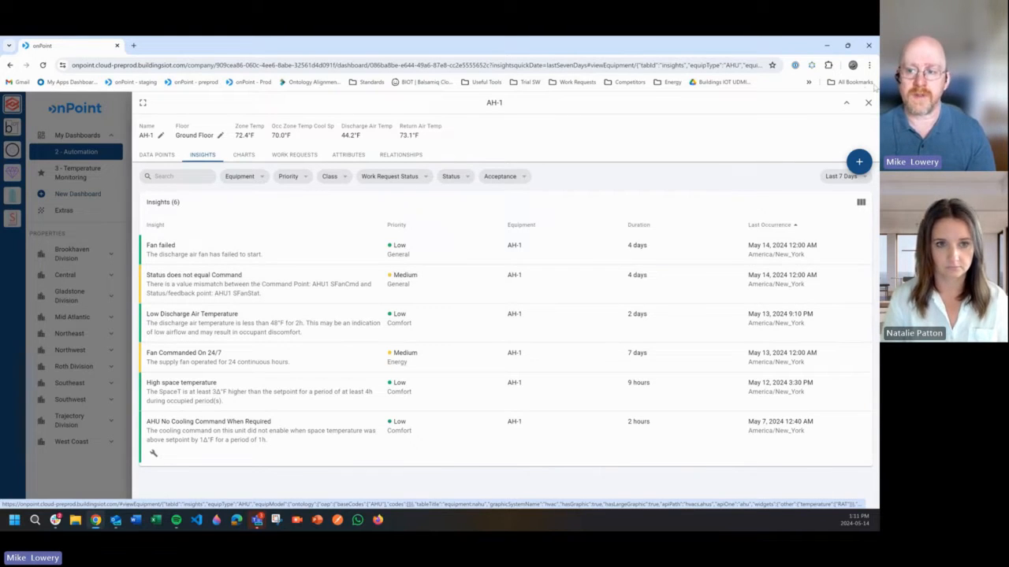
{"action": "left_click", "coordinate": [867, 104]}
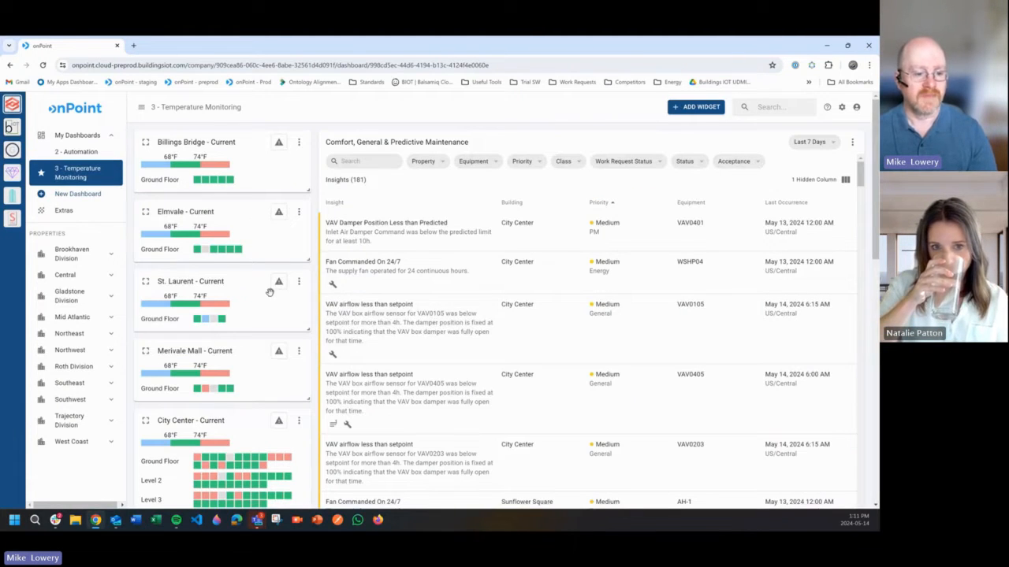
- On the Temperature Monitoring dashboard, open fan coil unit FCU0107 from City Center's Ground Floor Conference Room (HVACZN0107)
{"action": "scroll", "coordinate": [244, 387], "scroll_direction": "down", "scroll_amount": 2}
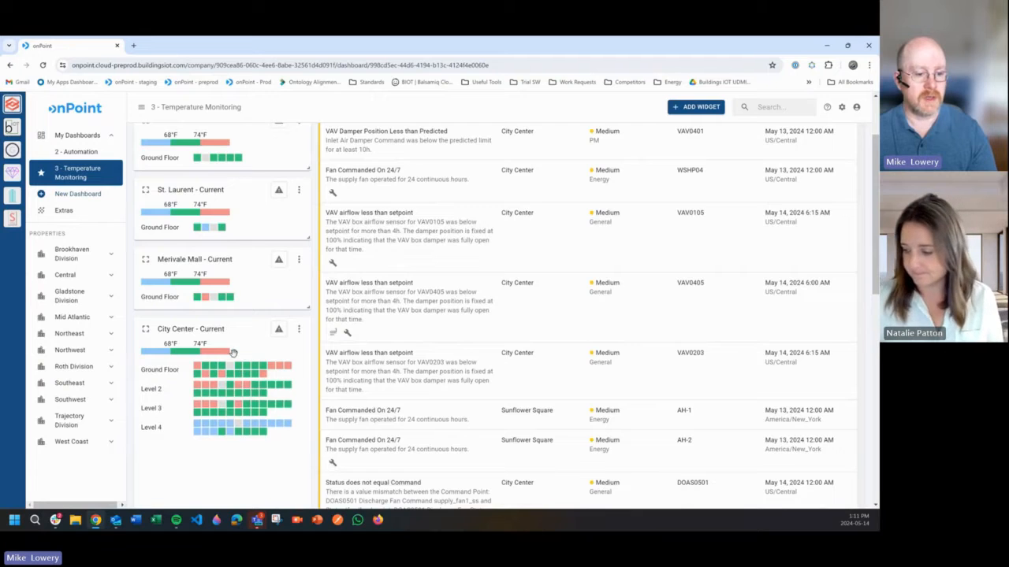
{"action": "scroll", "coordinate": [242, 382], "scroll_direction": "down", "scroll_amount": 7}
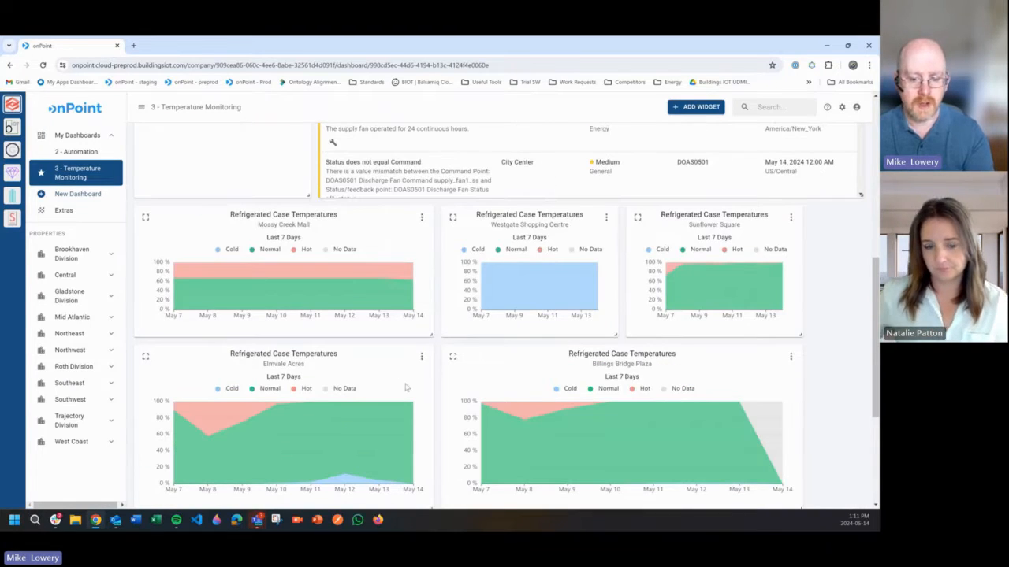
{"action": "scroll", "coordinate": [405, 382], "scroll_direction": "down", "scroll_amount": 1}
{"action": "scroll", "coordinate": [339, 363], "scroll_direction": "up", "scroll_amount": 8}
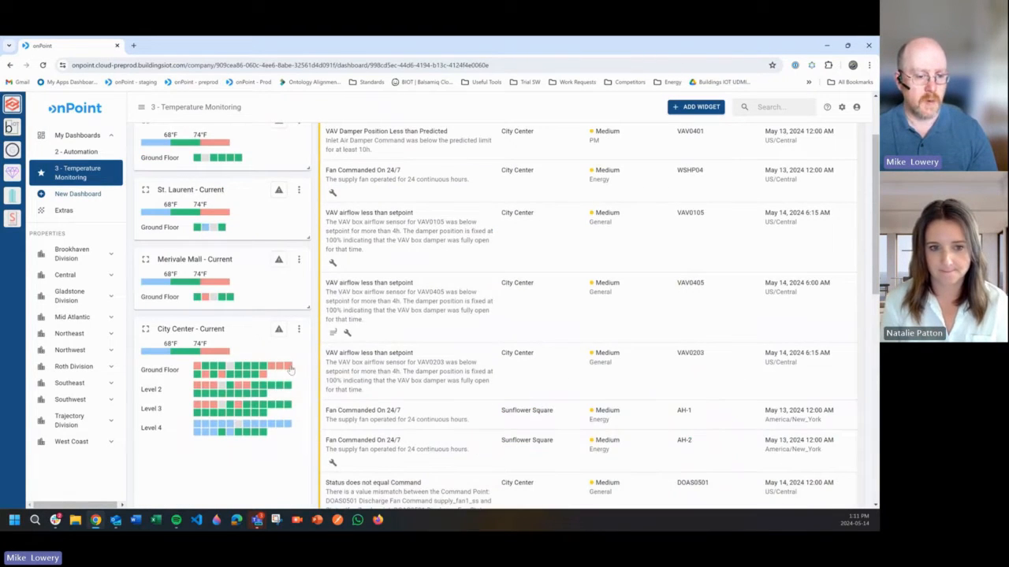
{"action": "mouse_move", "coordinate": [290, 368]}
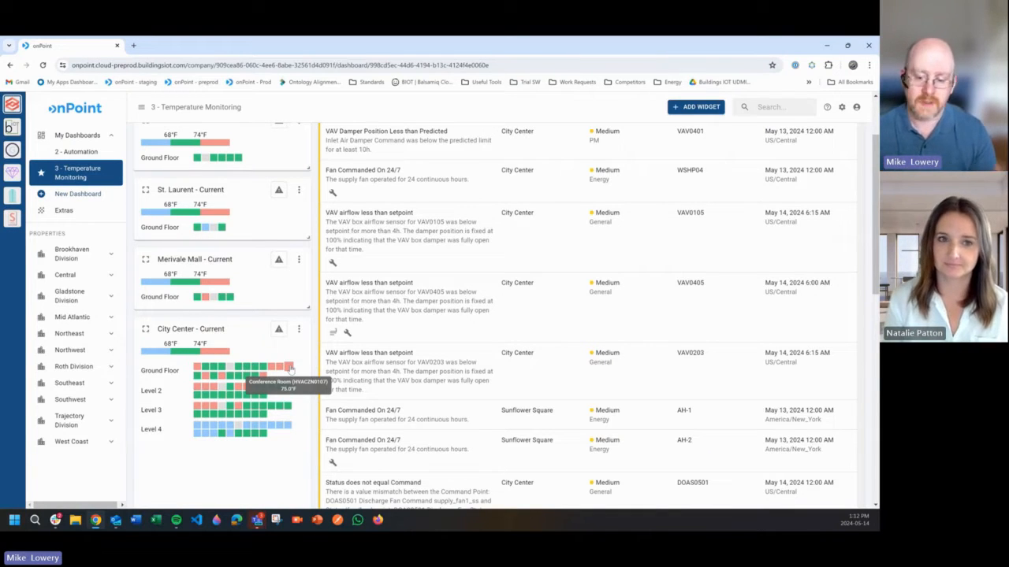
{"action": "left_click", "coordinate": [290, 367]}
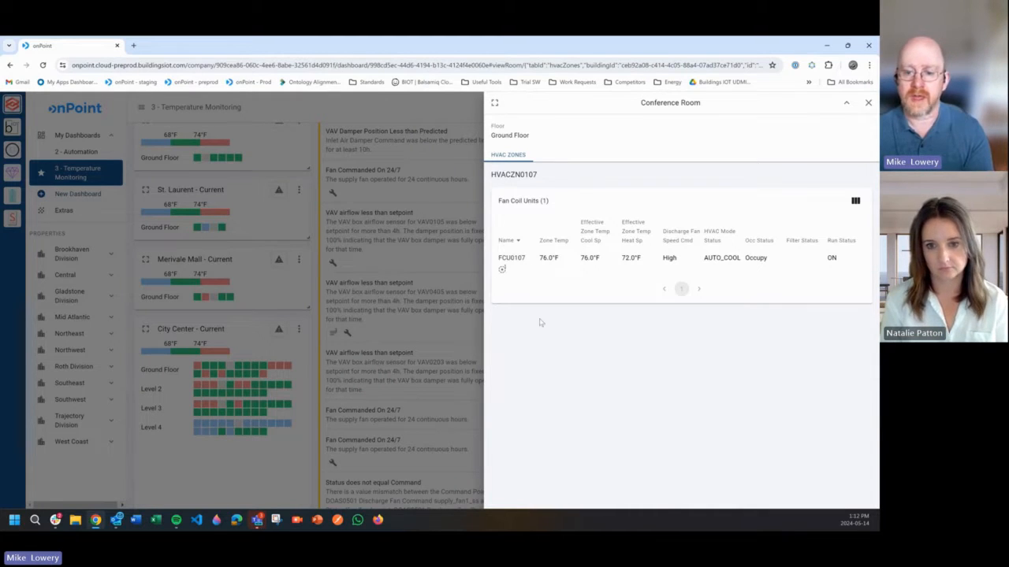
{"action": "left_click", "coordinate": [568, 267]}
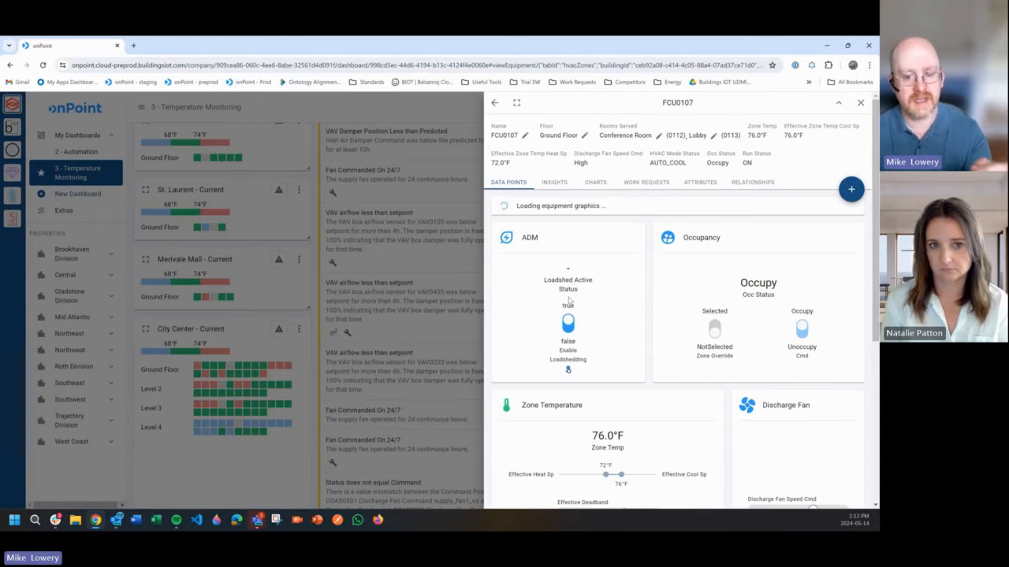
- Examine the activity chart of FCU0107's "No change in Zone Temperature sensor value" insight and close the details
{"action": "left_click", "coordinate": [553, 183]}
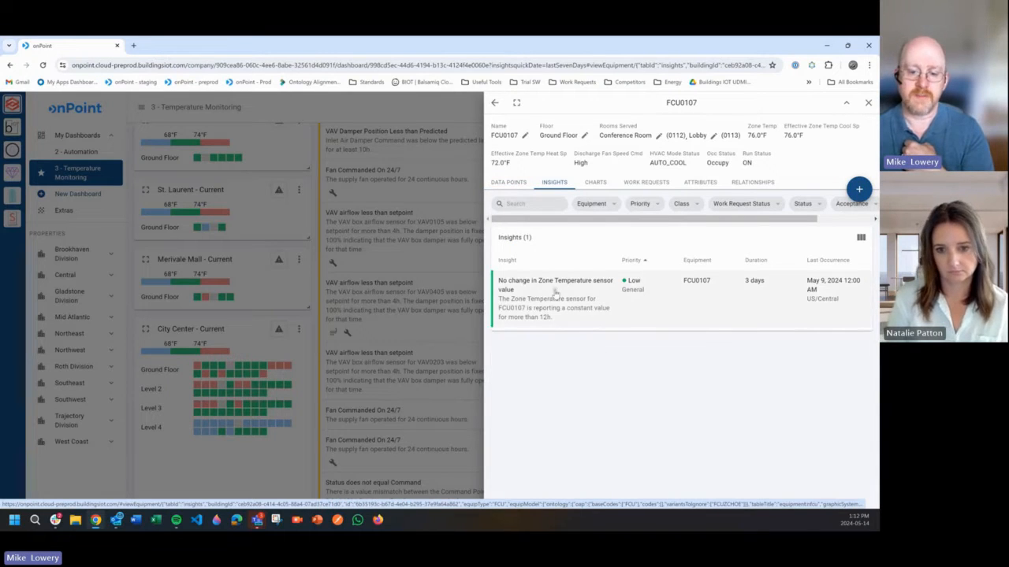
{"action": "left_click", "coordinate": [556, 294]}
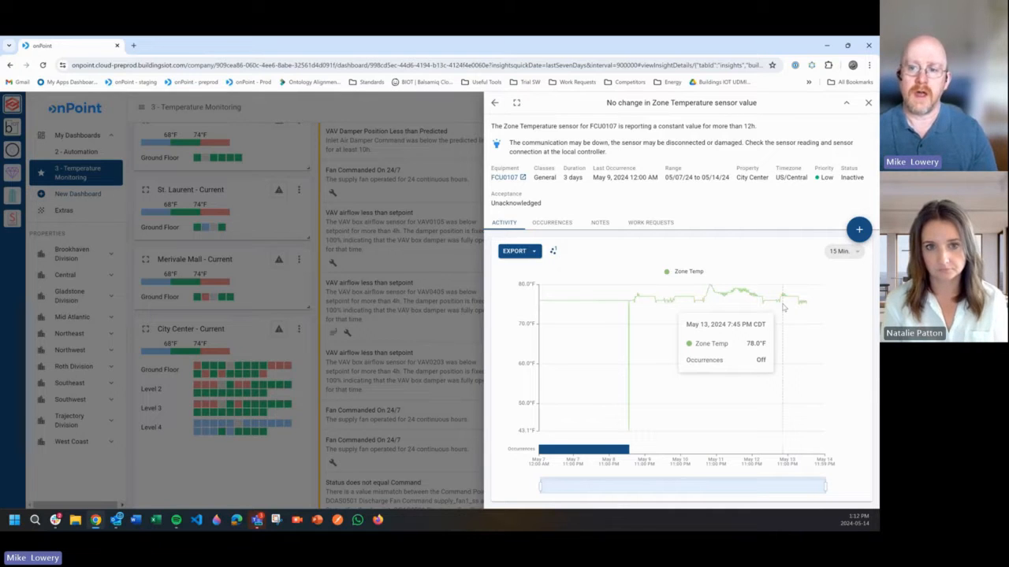
{"action": "left_click", "coordinate": [868, 102]}
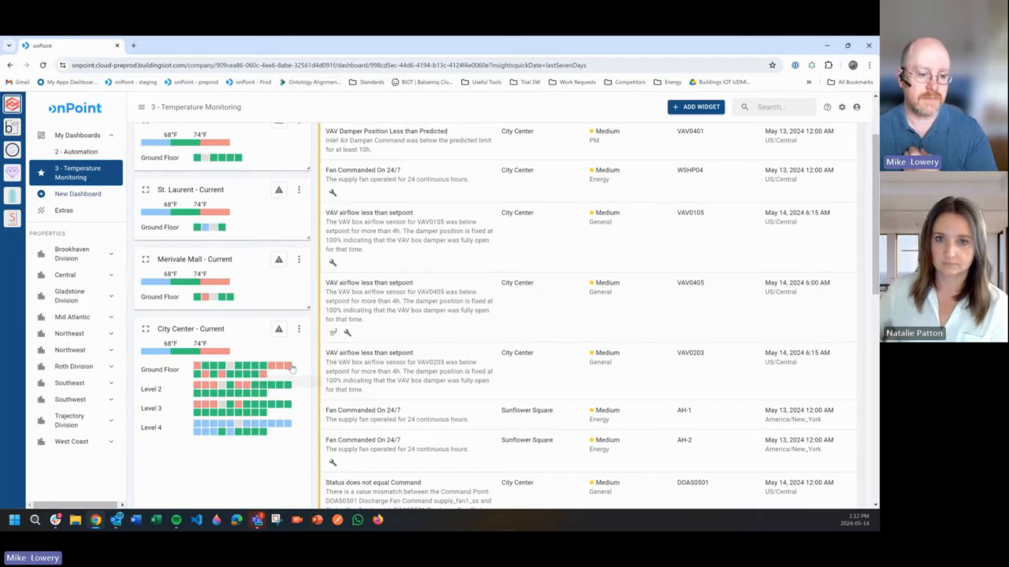
- Browse the Comfort, General & Predictive Maintenance insights and look up the properties within Roth Division
{"action": "mouse_move", "coordinate": [290, 369]}
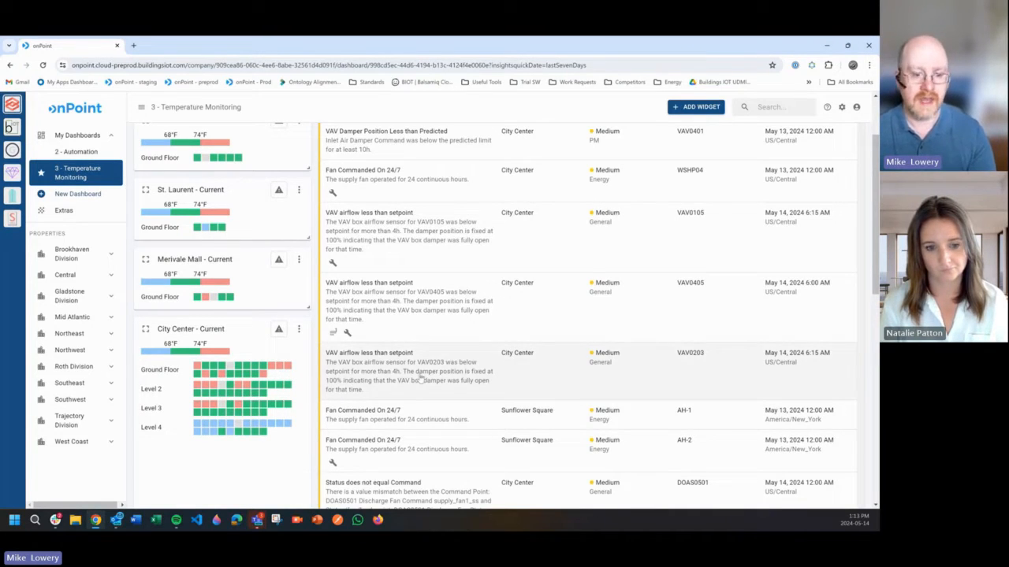
{"action": "scroll", "coordinate": [522, 408], "scroll_direction": "up", "scroll_amount": 3}
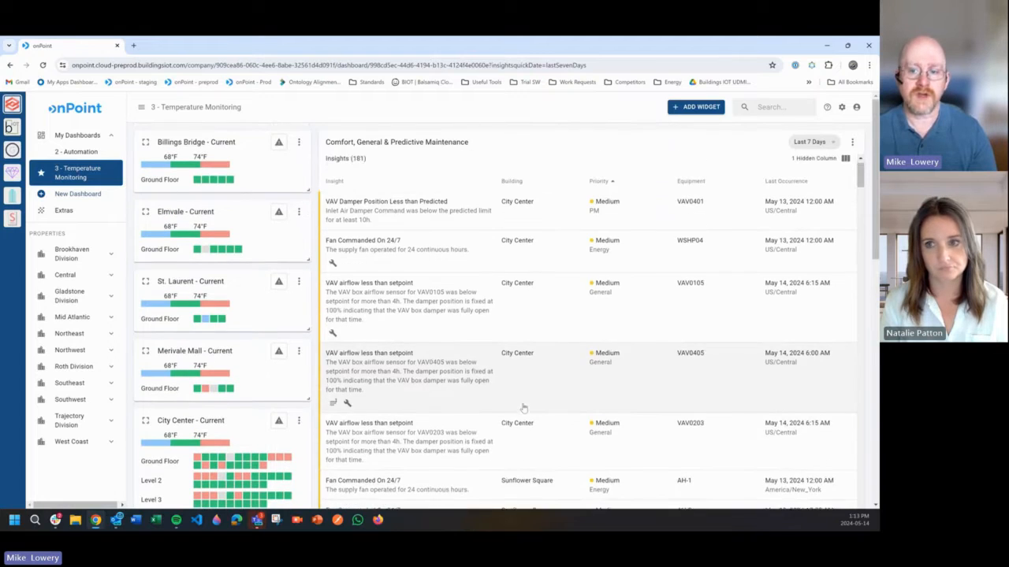
{"action": "scroll", "coordinate": [516, 406], "scroll_direction": "down", "scroll_amount": 1}
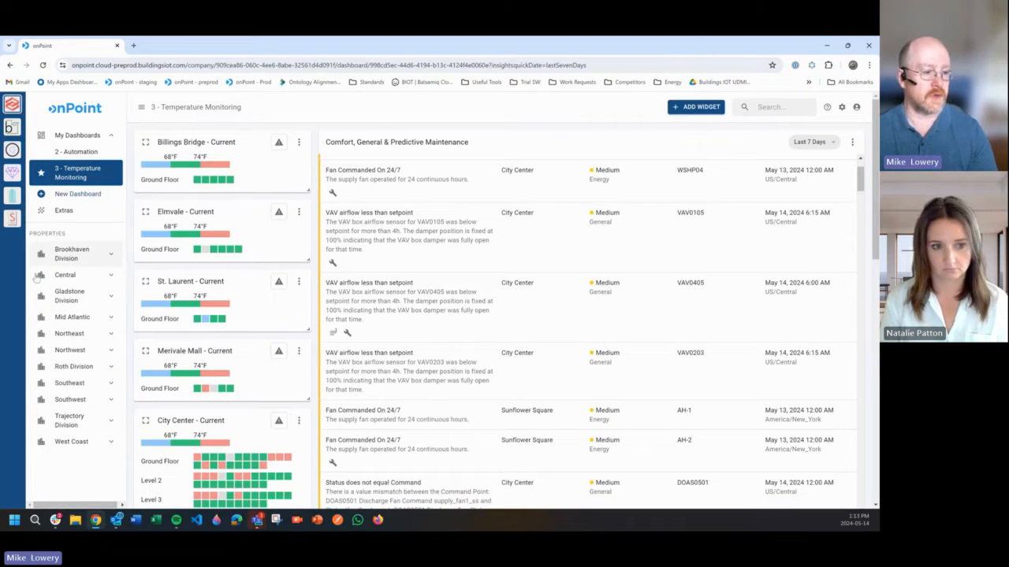
{"action": "left_click", "coordinate": [110, 368]}
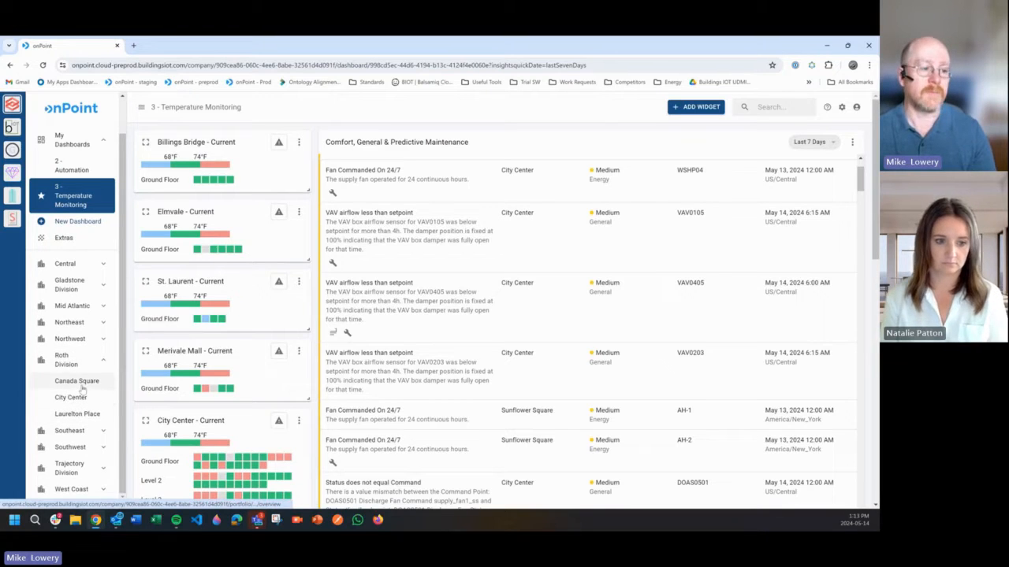
{"action": "left_click", "coordinate": [103, 359]}
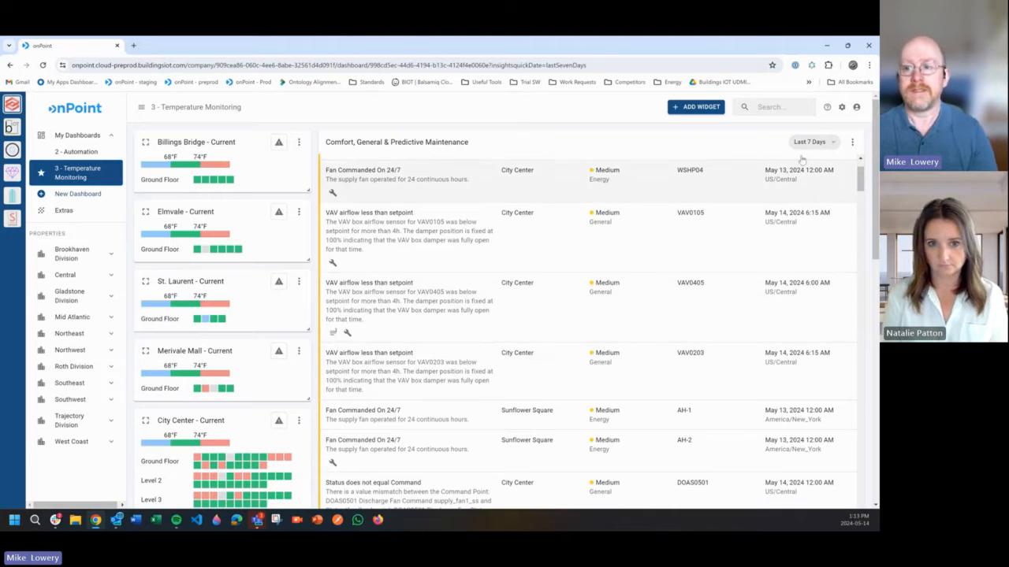
- Open the company's Workflows and inspect the insight rules and buildings covered by "Comfort Issues in the Northeast"
{"action": "left_click", "coordinate": [841, 107]}
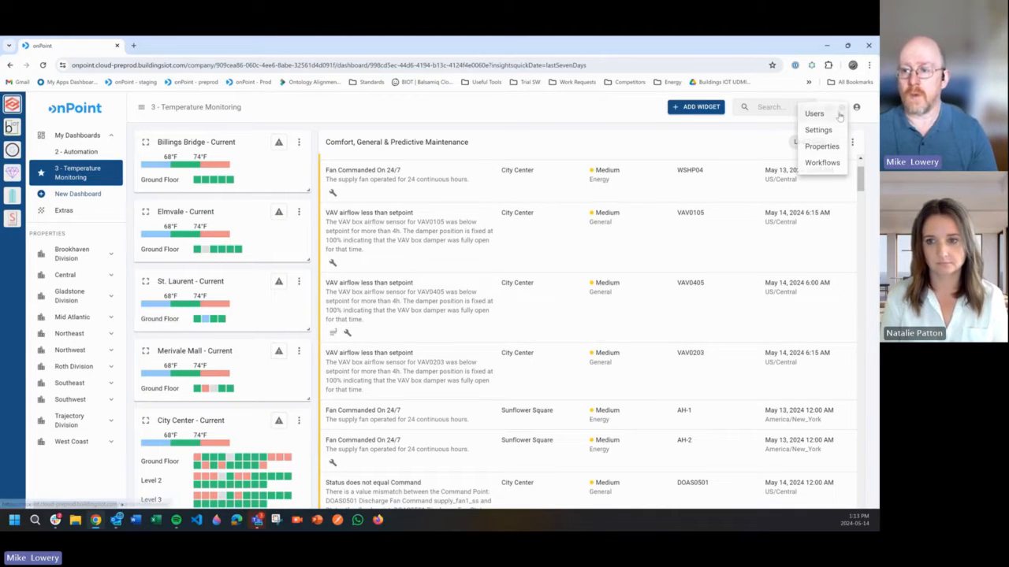
{"action": "left_click", "coordinate": [820, 163]}
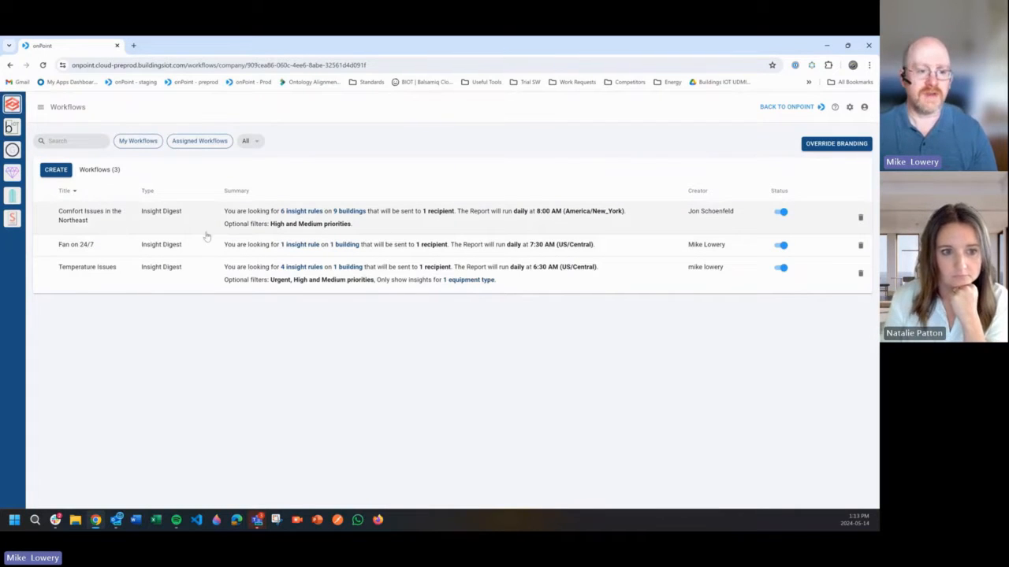
{"action": "mouse_move", "coordinate": [307, 211]}
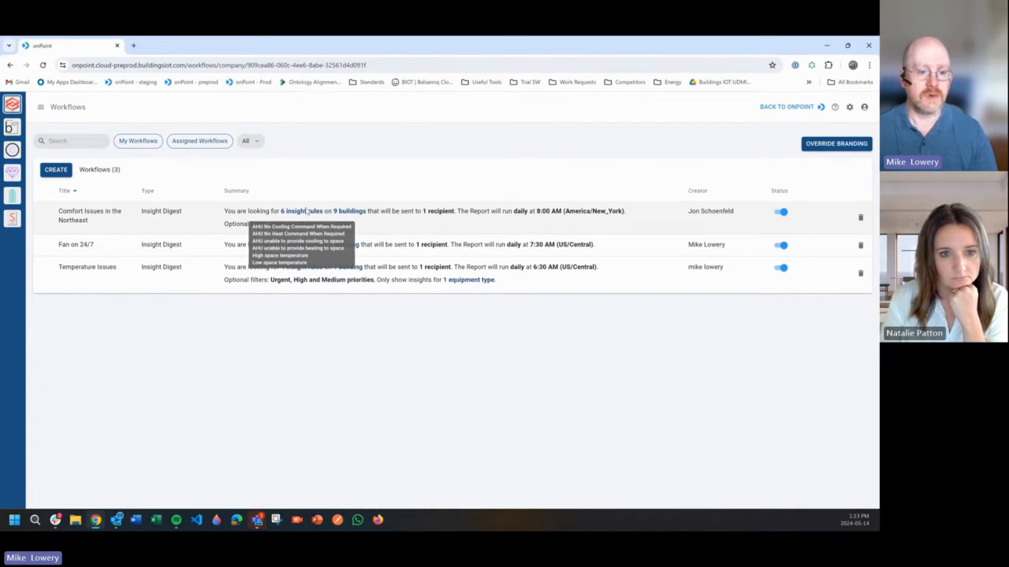
{"action": "mouse_move", "coordinate": [359, 214]}
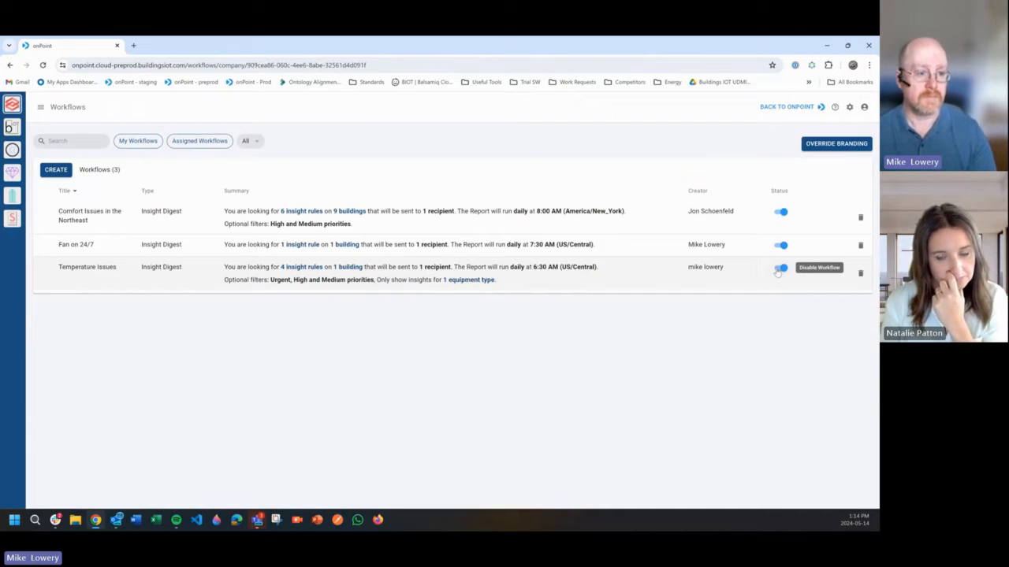
- Create a new Insight Digest workflow and save City Center in the Roth Division as its building
{"action": "left_click", "coordinate": [64, 173]}
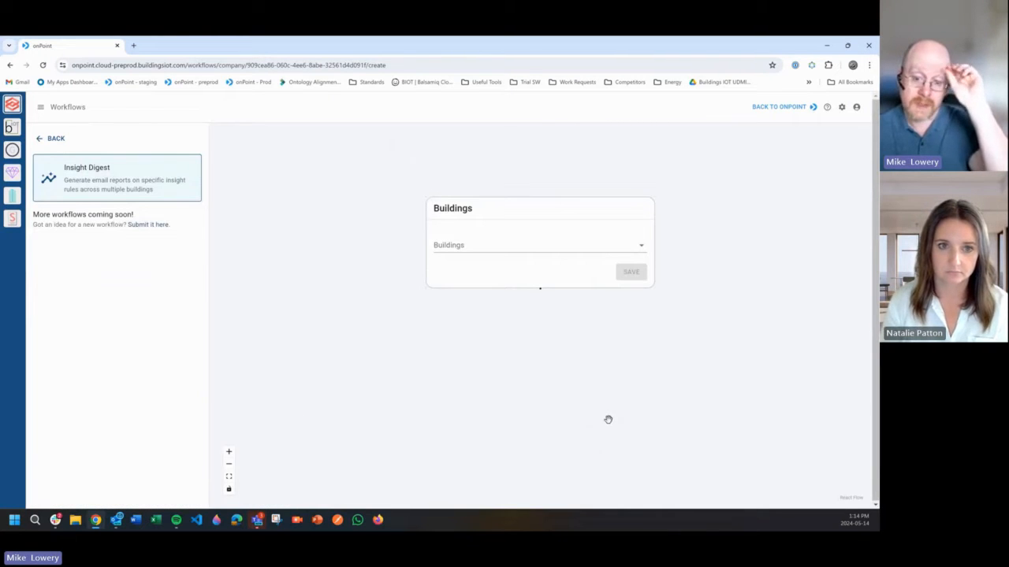
{"action": "left_click", "coordinate": [561, 250]}
{"action": "left_click", "coordinate": [535, 265]}
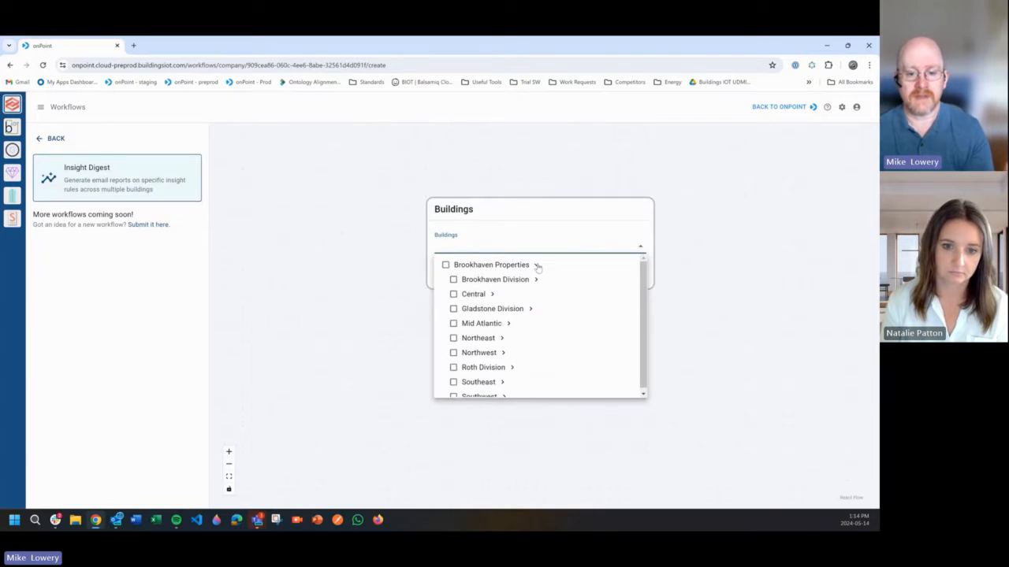
{"action": "scroll", "coordinate": [523, 320], "scroll_direction": "down", "scroll_amount": 2}
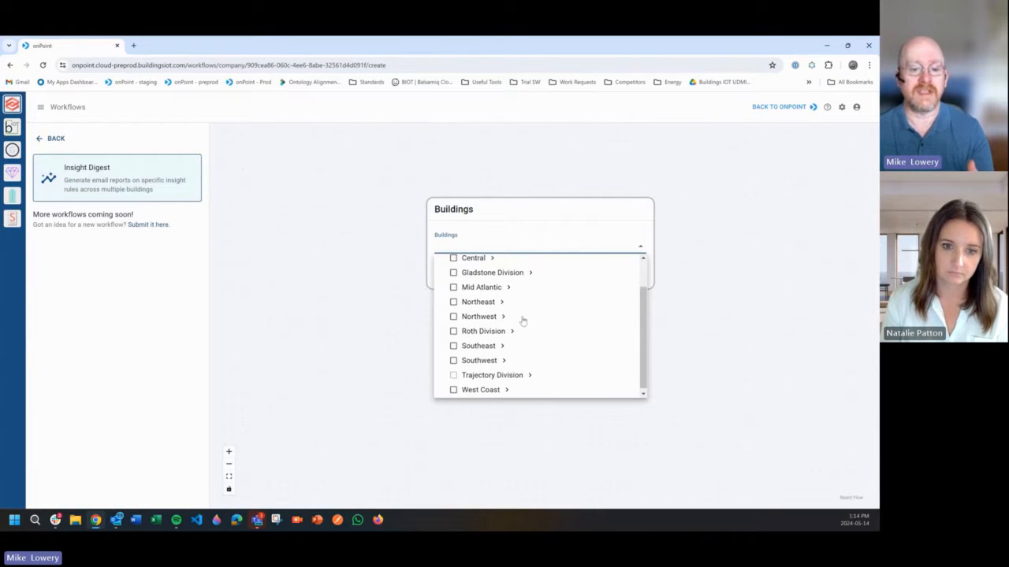
{"action": "scroll", "coordinate": [522, 320], "scroll_direction": "up", "scroll_amount": 2}
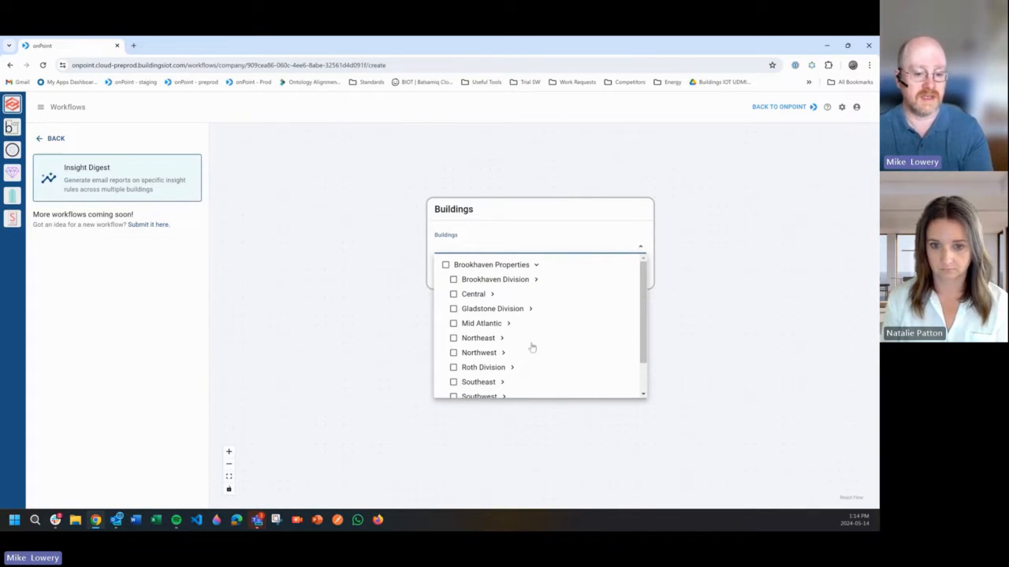
{"action": "scroll", "coordinate": [531, 348], "scroll_direction": "down", "scroll_amount": 1}
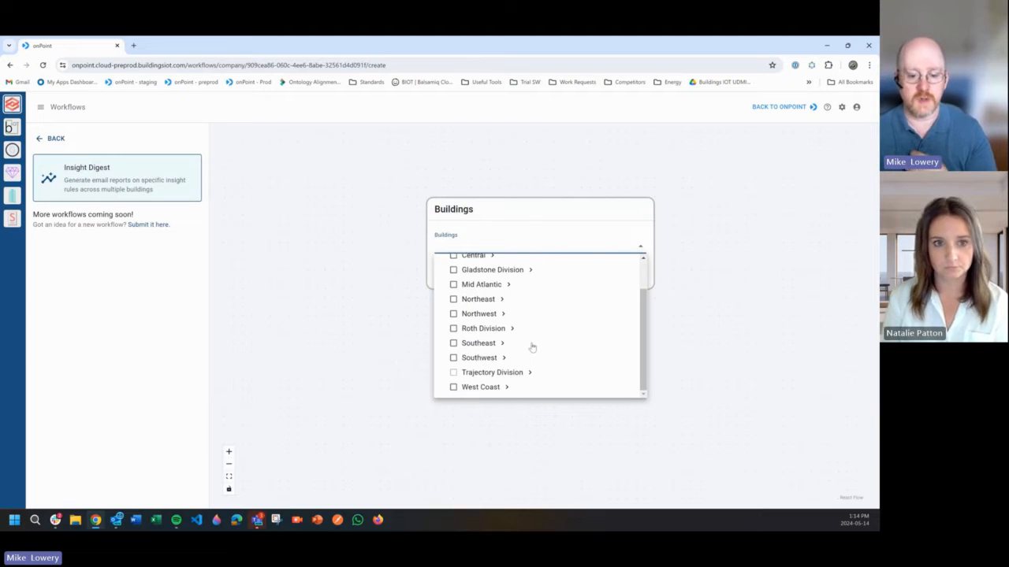
{"action": "scroll", "coordinate": [532, 347], "scroll_direction": "up", "scroll_amount": 1}
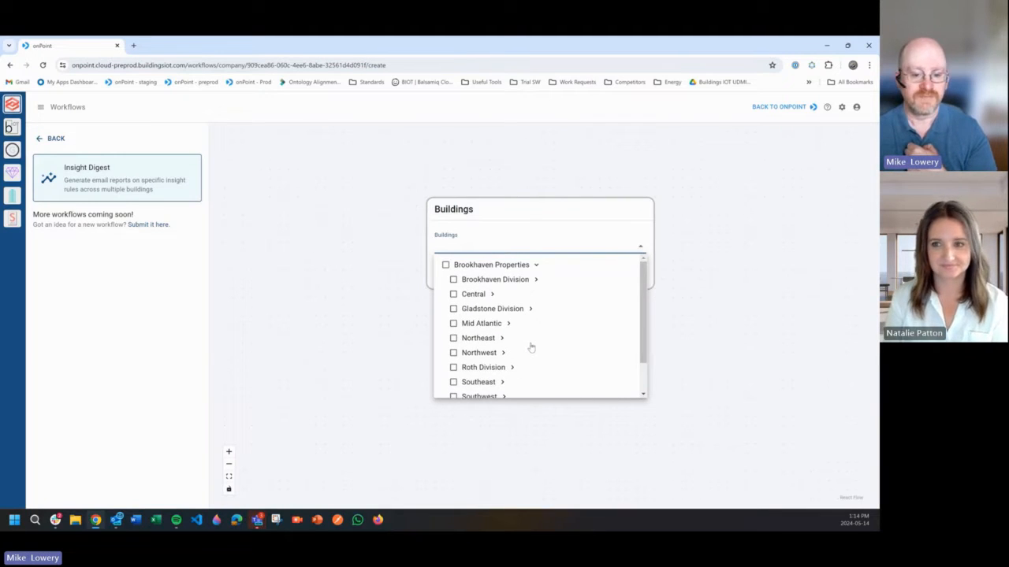
{"action": "scroll", "coordinate": [531, 352], "scroll_direction": "down", "scroll_amount": 1}
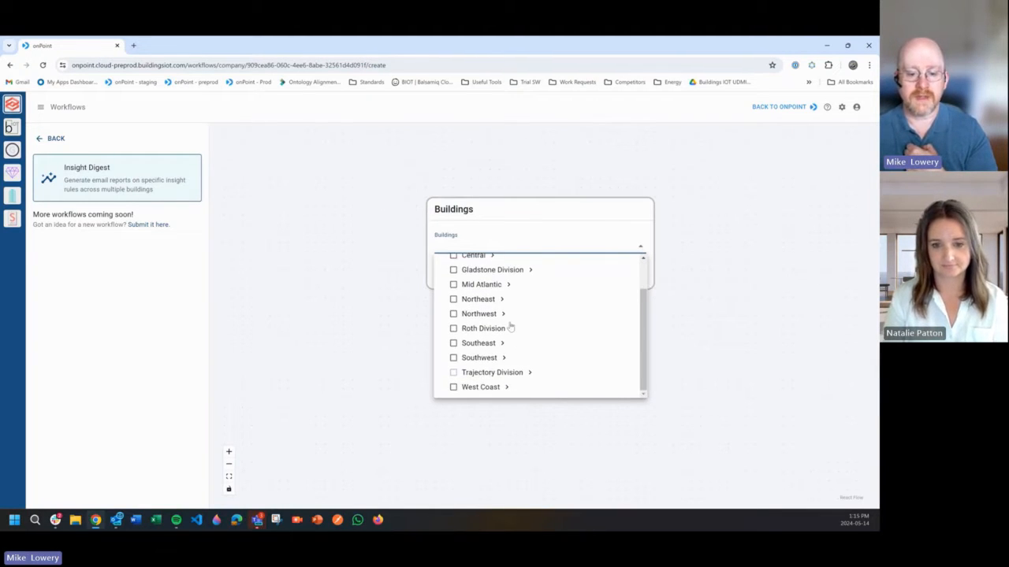
{"action": "left_click", "coordinate": [511, 328]}
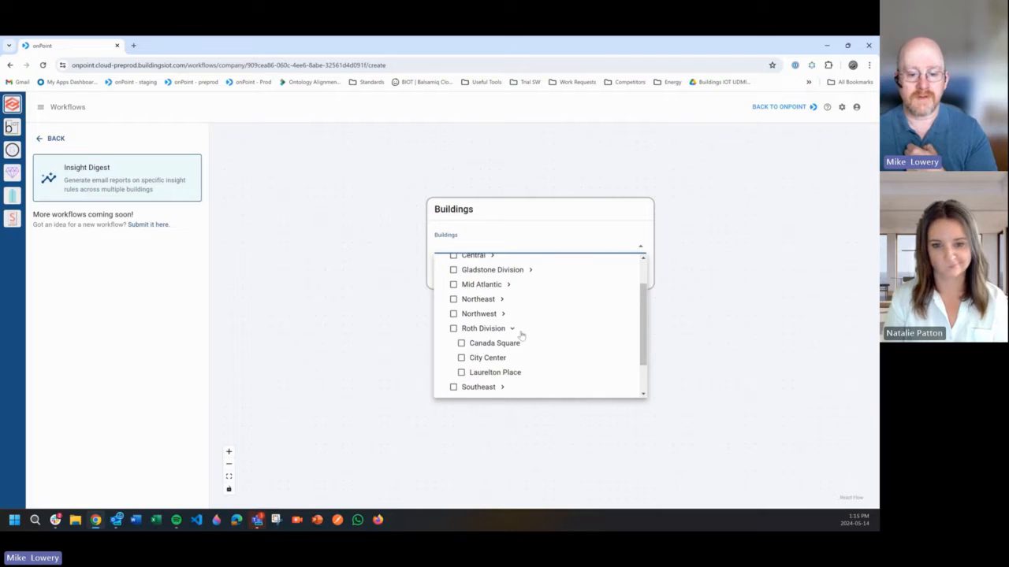
{"action": "left_click", "coordinate": [461, 358]}
{"action": "left_click", "coordinate": [483, 219]}
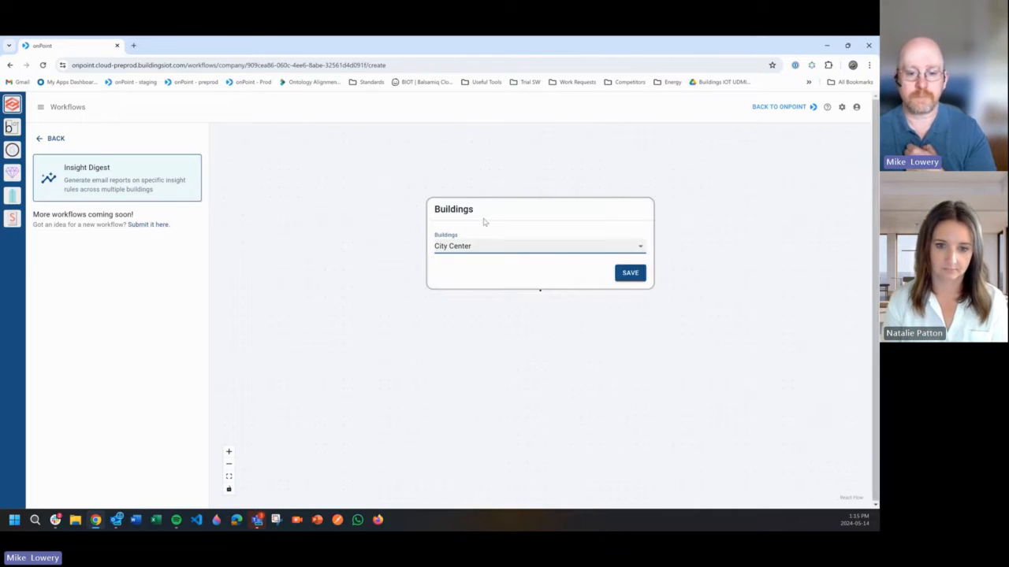
{"action": "left_click", "coordinate": [616, 292]}
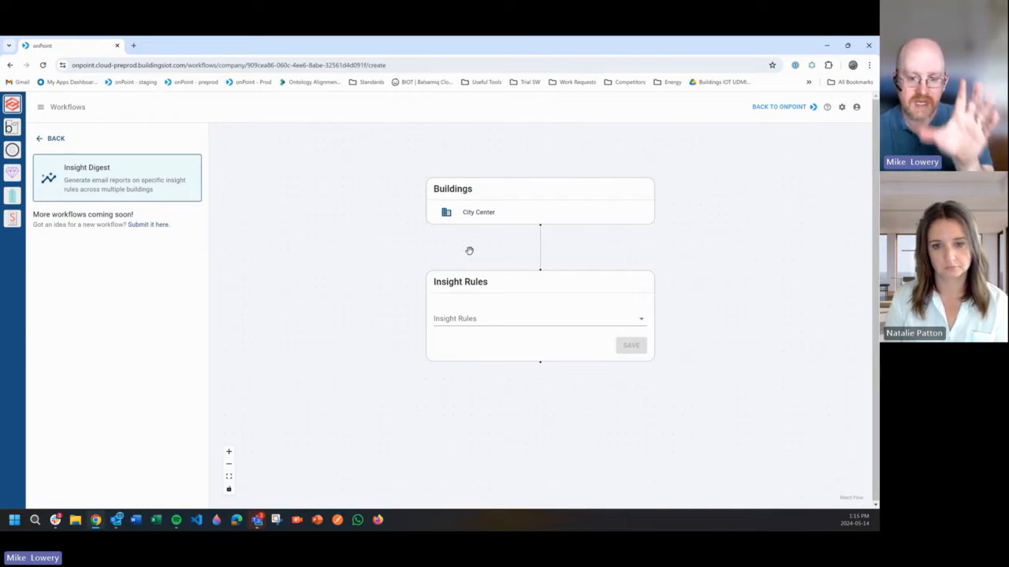
- Browse the available insight rules by category and look up the ones matching "temp"
{"action": "left_click", "coordinate": [495, 321]}
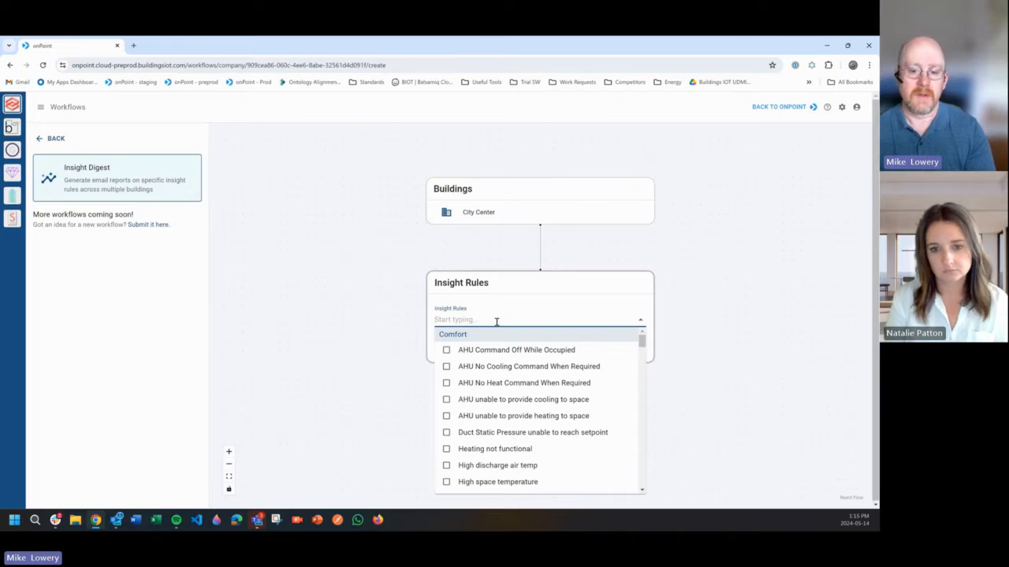
{"action": "scroll", "coordinate": [525, 369], "scroll_direction": "down", "scroll_amount": 3}
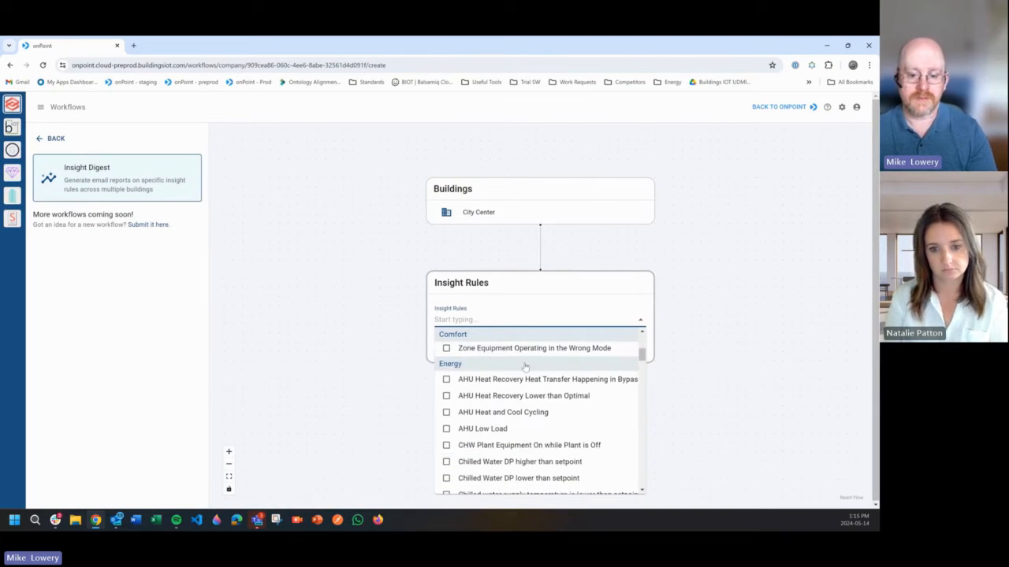
{"action": "scroll", "coordinate": [525, 366], "scroll_direction": "down", "scroll_amount": 5}
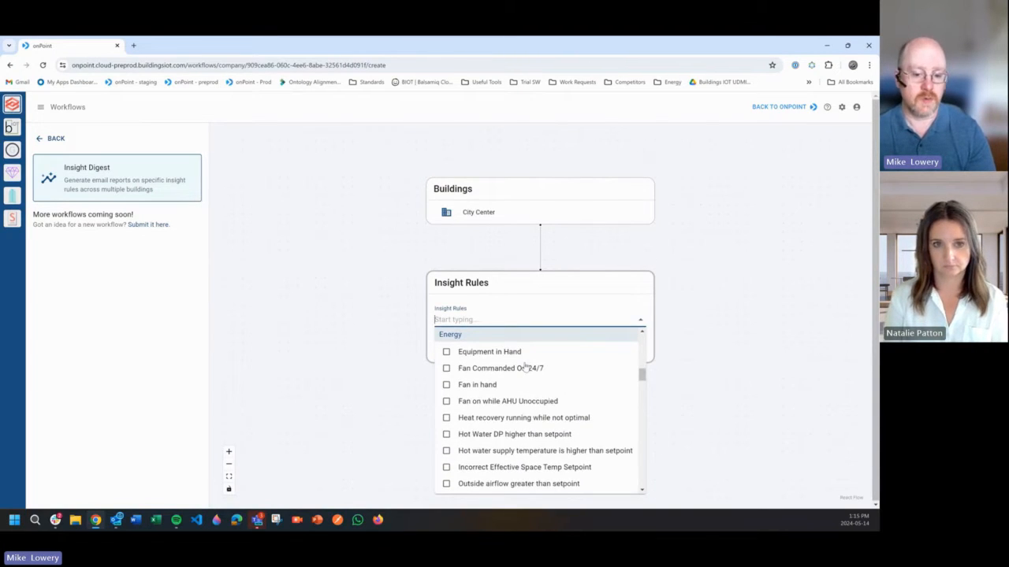
{"action": "scroll", "coordinate": [525, 367], "scroll_direction": "down", "scroll_amount": 10}
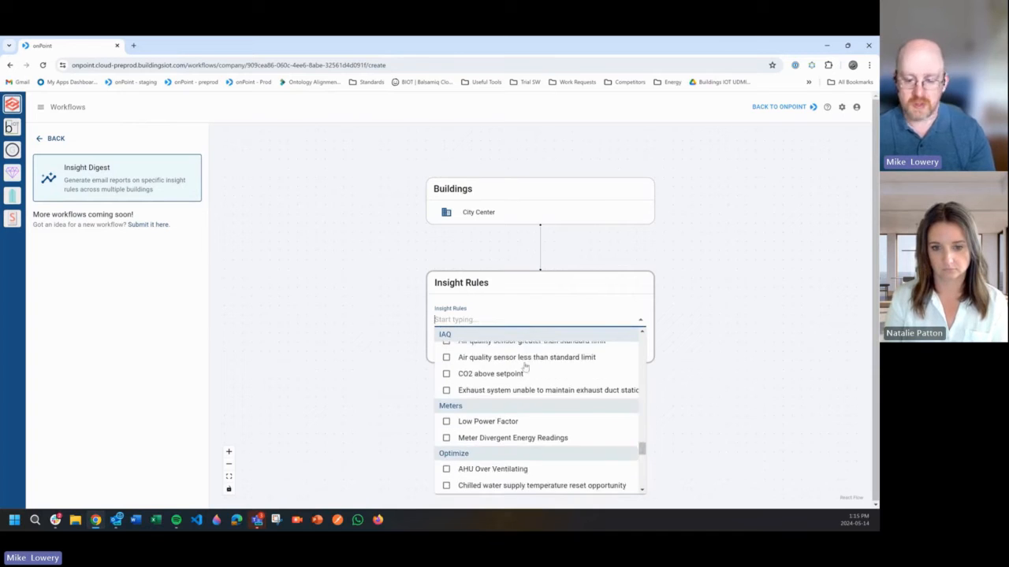
{"action": "scroll", "coordinate": [520, 375], "scroll_direction": "down", "scroll_amount": 8}
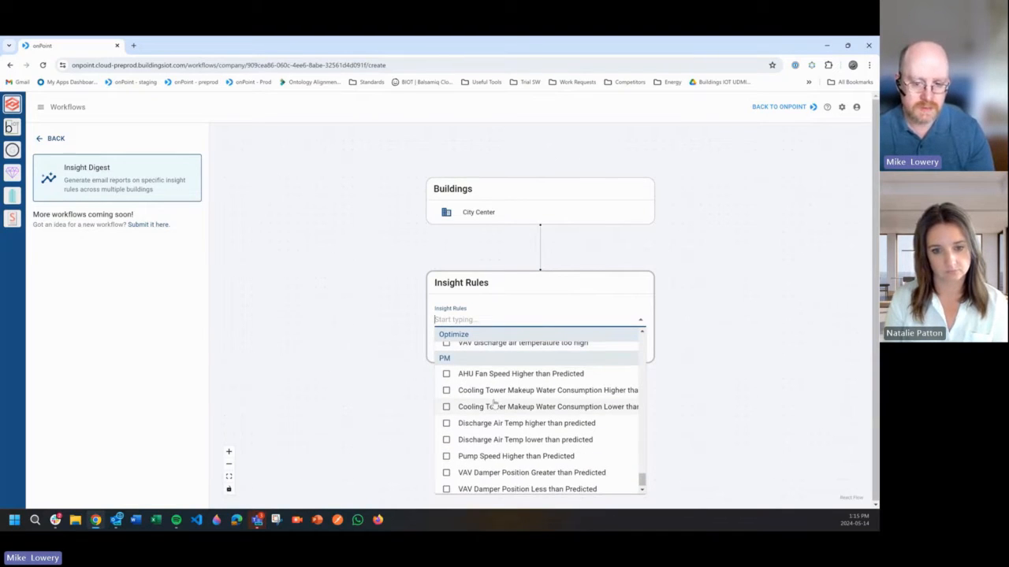
{"action": "scroll", "coordinate": [494, 404], "scroll_direction": "up", "scroll_amount": 8}
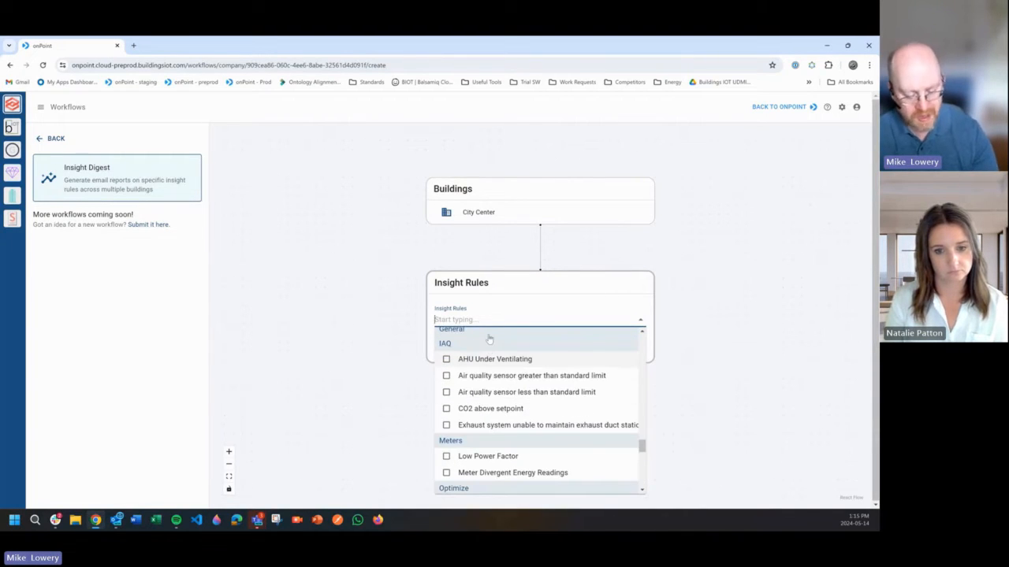
{"action": "type", "text": "temp"}
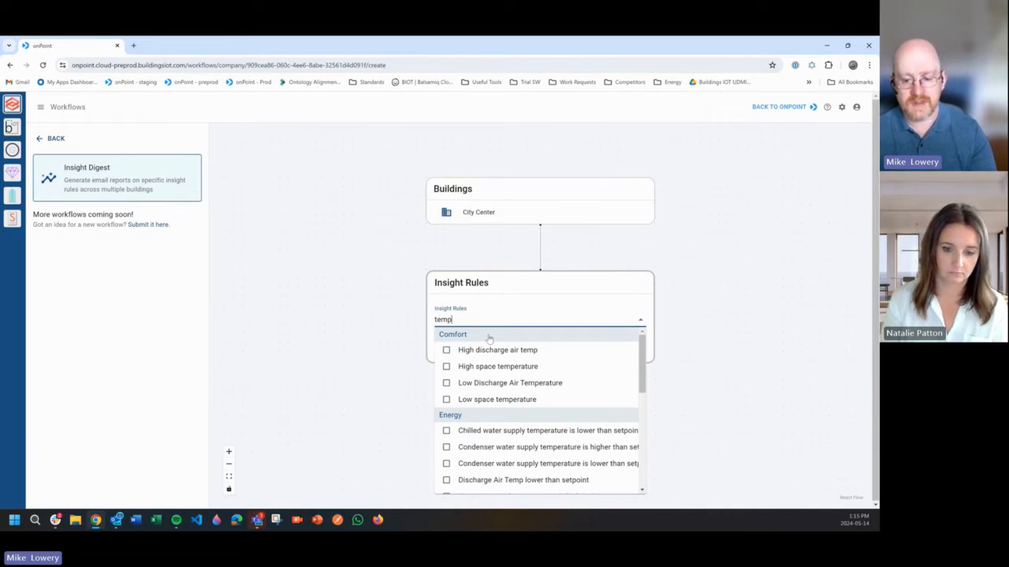
{"action": "scroll", "coordinate": [496, 355], "scroll_direction": "down", "scroll_amount": 1}
{"action": "scroll", "coordinate": [508, 362], "scroll_direction": "up", "scroll_amount": 2}
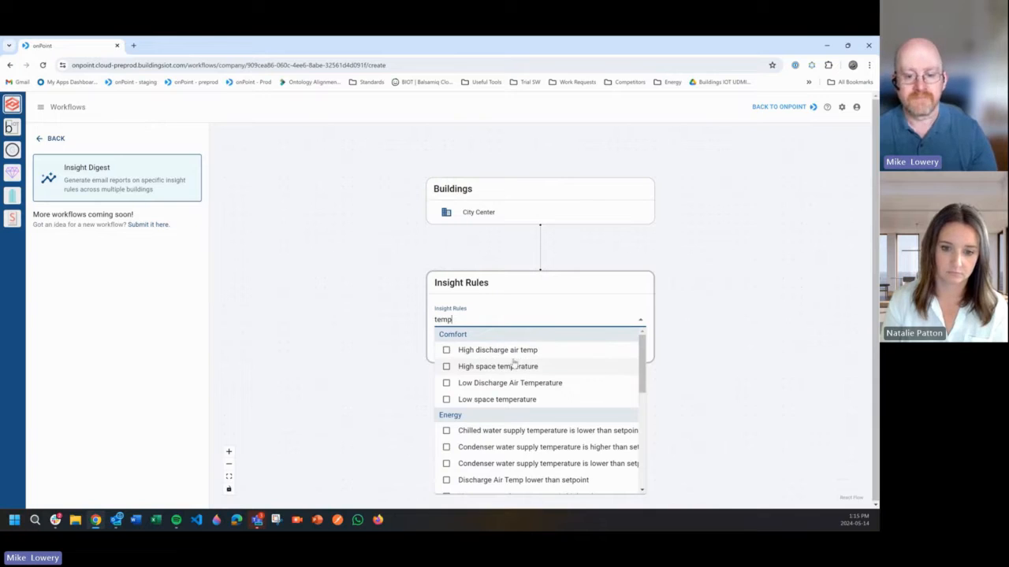
- Select the High space temperature and High discharge air temp rules and save them as the workflow's insight rules
{"action": "left_click", "coordinate": [452, 367]}
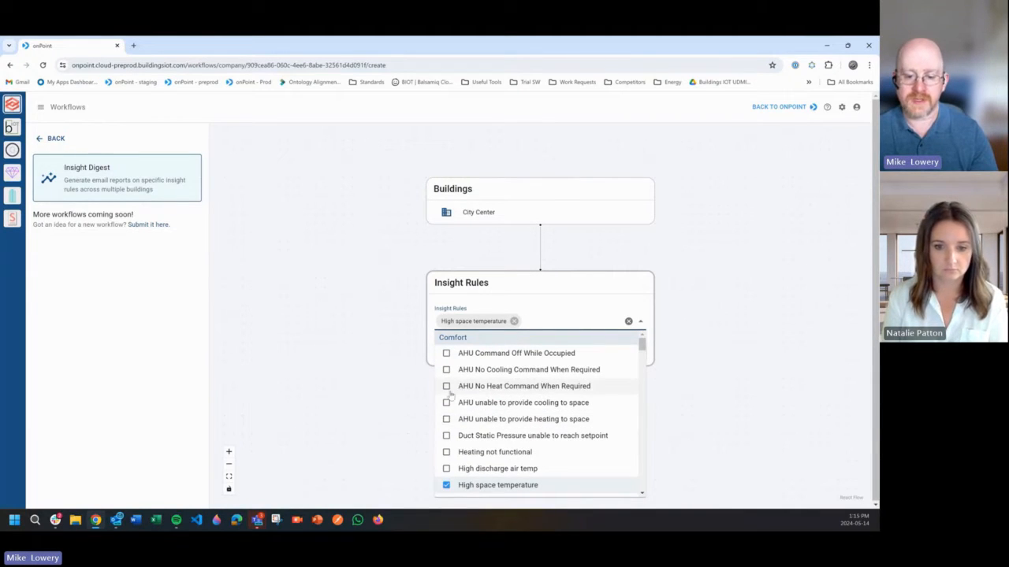
{"action": "left_click", "coordinate": [447, 469]}
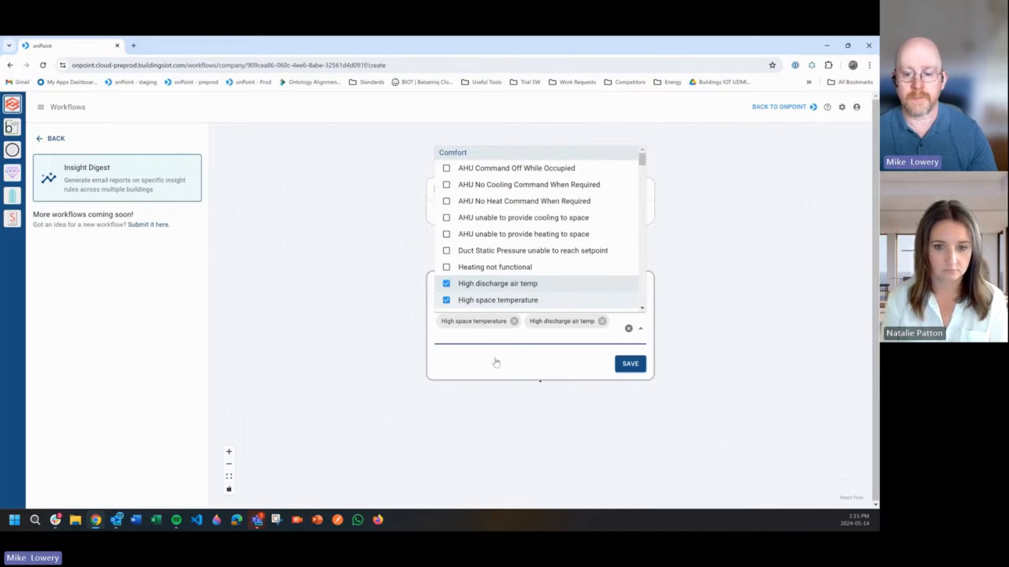
{"action": "left_click", "coordinate": [543, 362]}
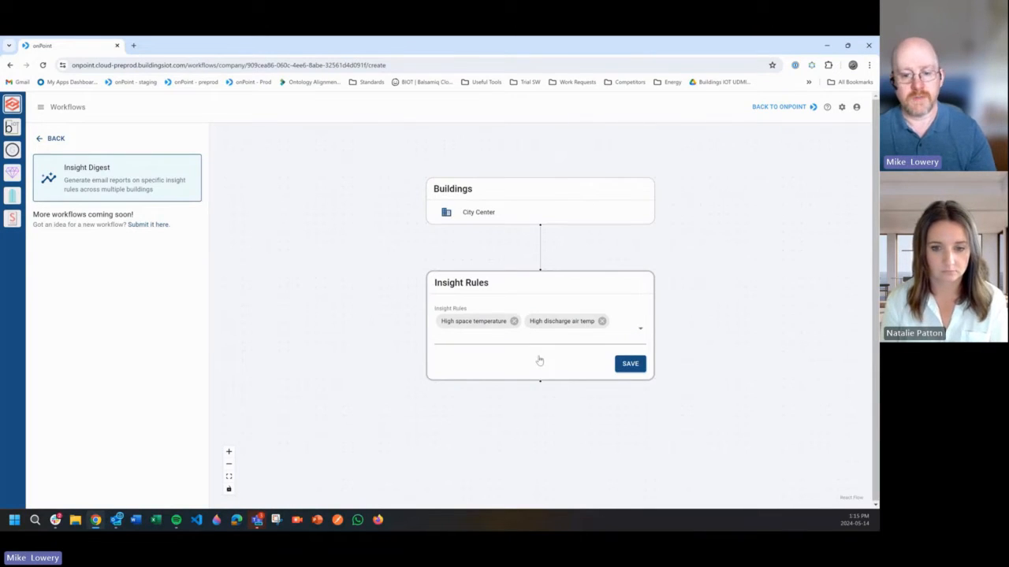
{"action": "left_click", "coordinate": [628, 365]}
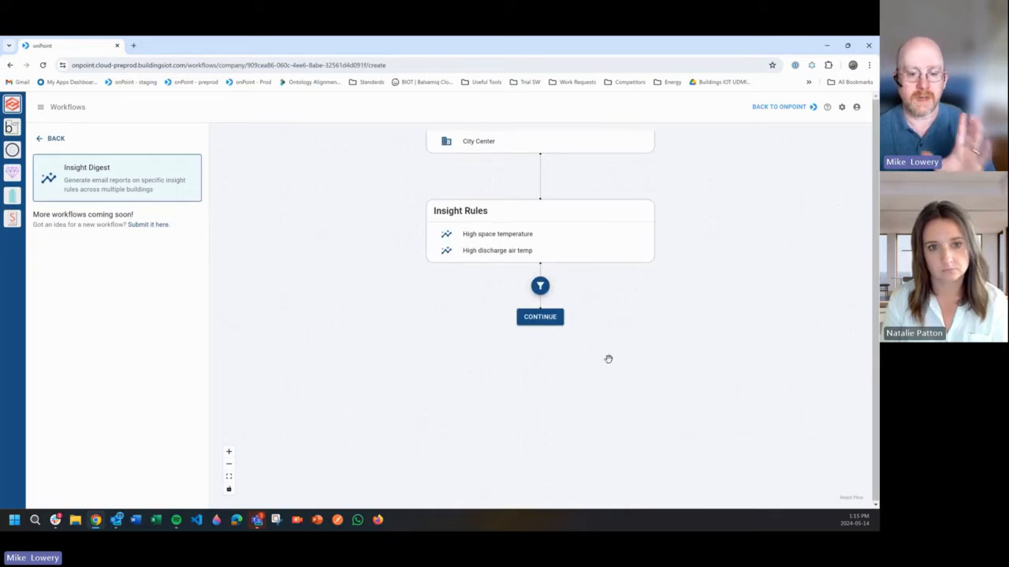
- Add a priorities filter below the insight rules, limit it to Urgent and High, and save it
{"action": "left_click", "coordinate": [543, 289]}
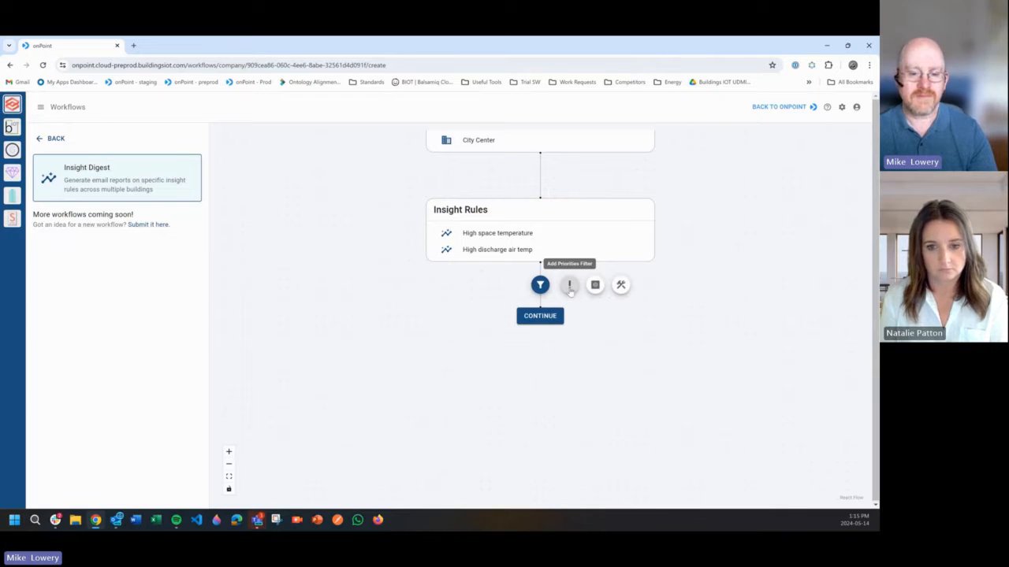
{"action": "left_click", "coordinate": [569, 288]}
{"action": "left_click", "coordinate": [510, 338]}
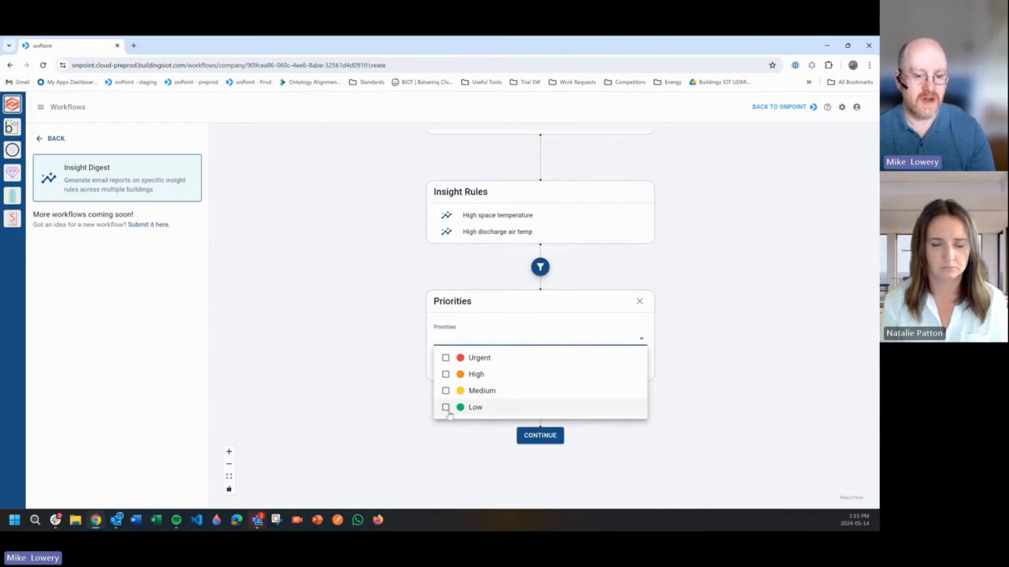
{"action": "left_click", "coordinate": [445, 358]}
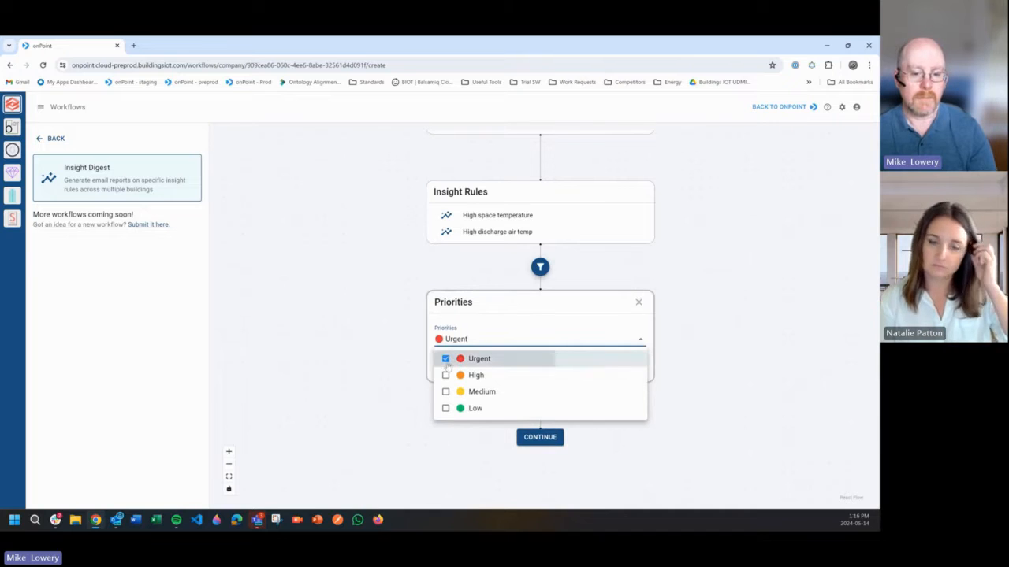
{"action": "left_click", "coordinate": [446, 376]}
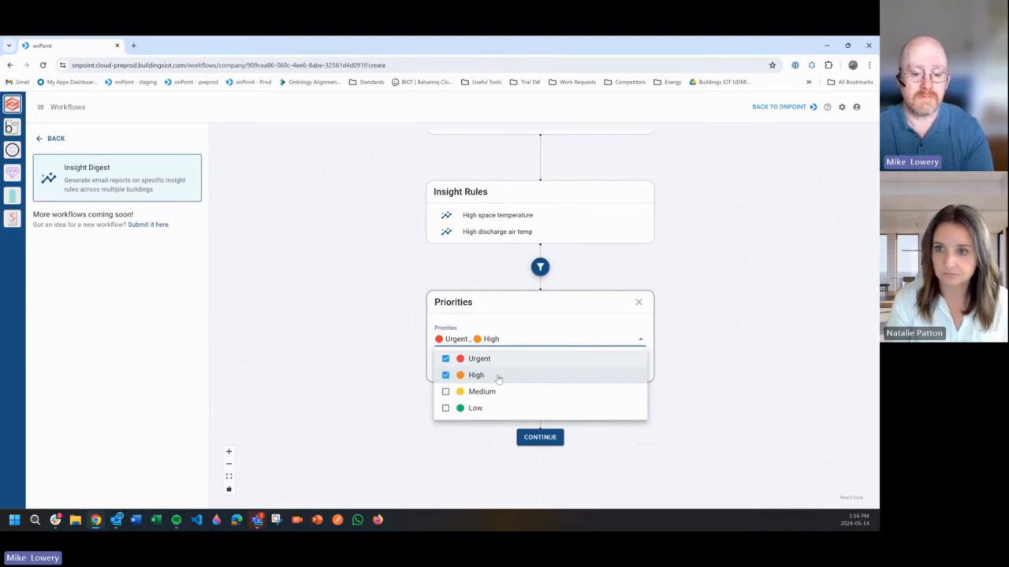
{"action": "left_click", "coordinate": [481, 298]}
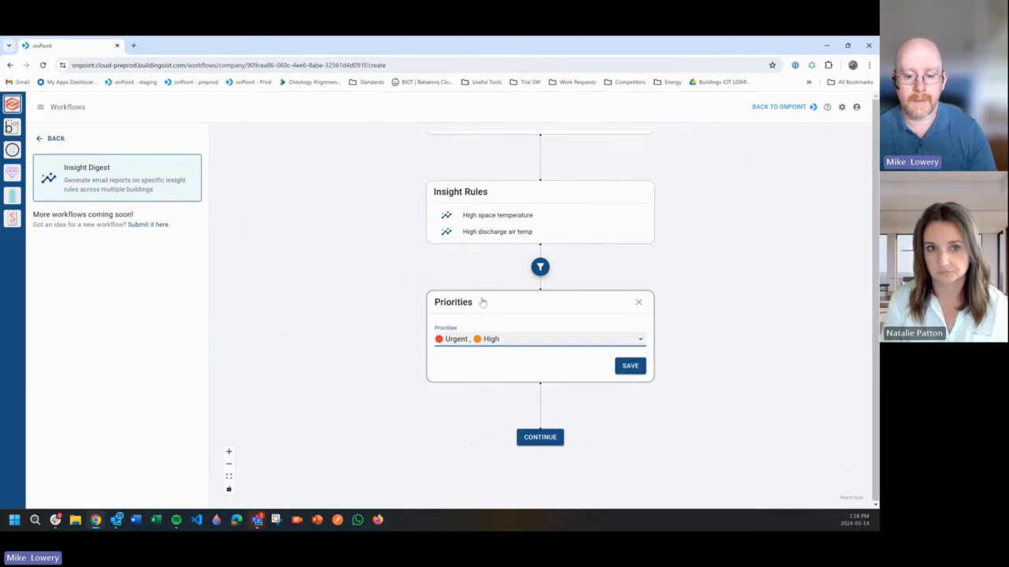
{"action": "left_click", "coordinate": [631, 367]}
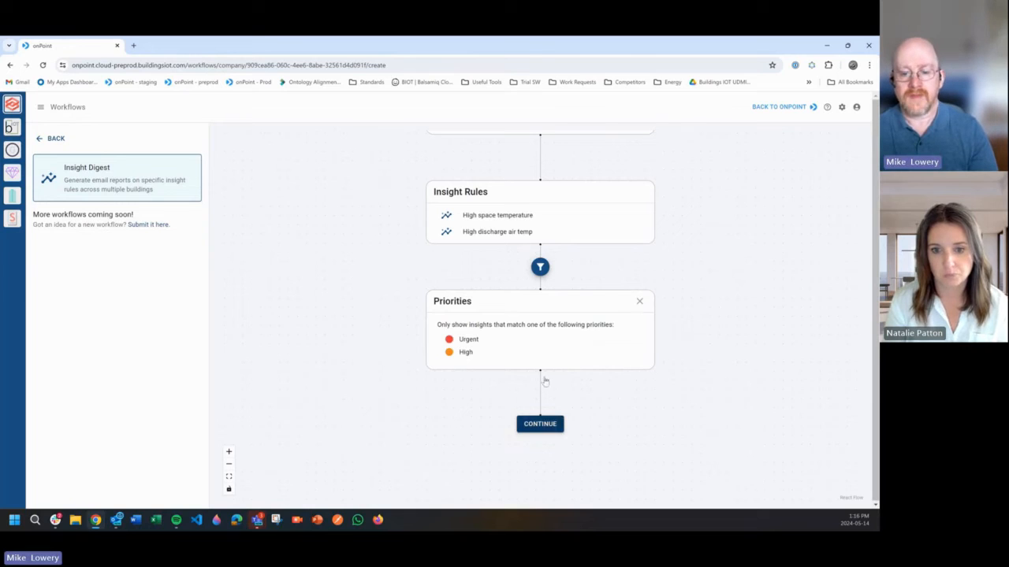
- Add an equipment types filter below the insight rules and choose Fan Coil Unit in it
{"action": "left_click", "coordinate": [539, 269]}
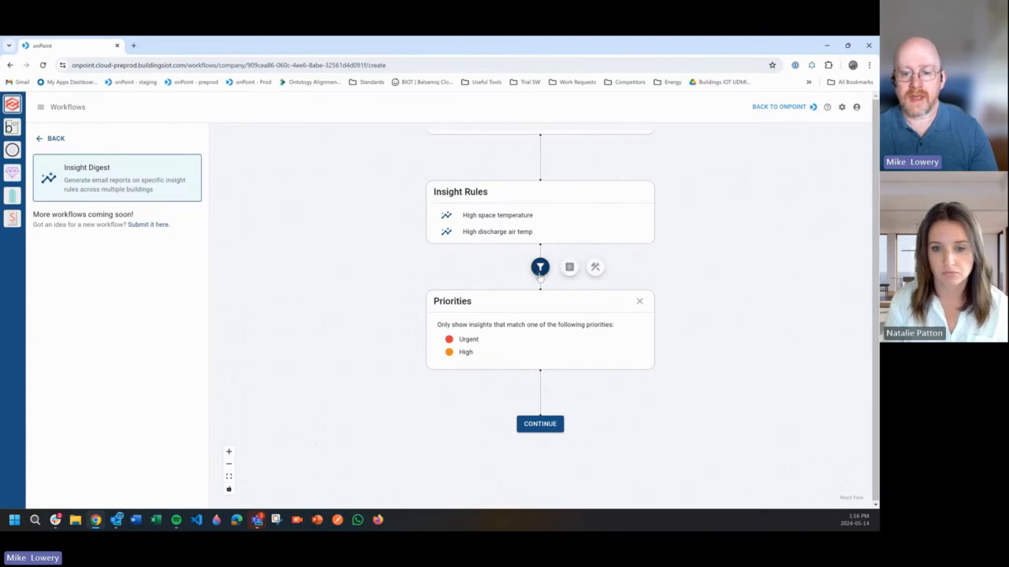
{"action": "left_click", "coordinate": [591, 265]}
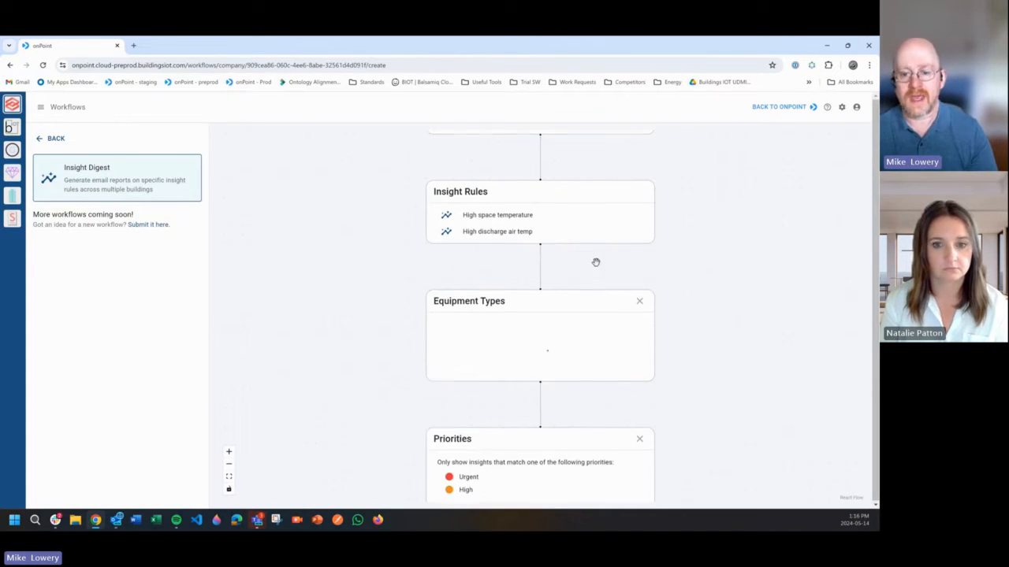
{"action": "left_click", "coordinate": [497, 340]}
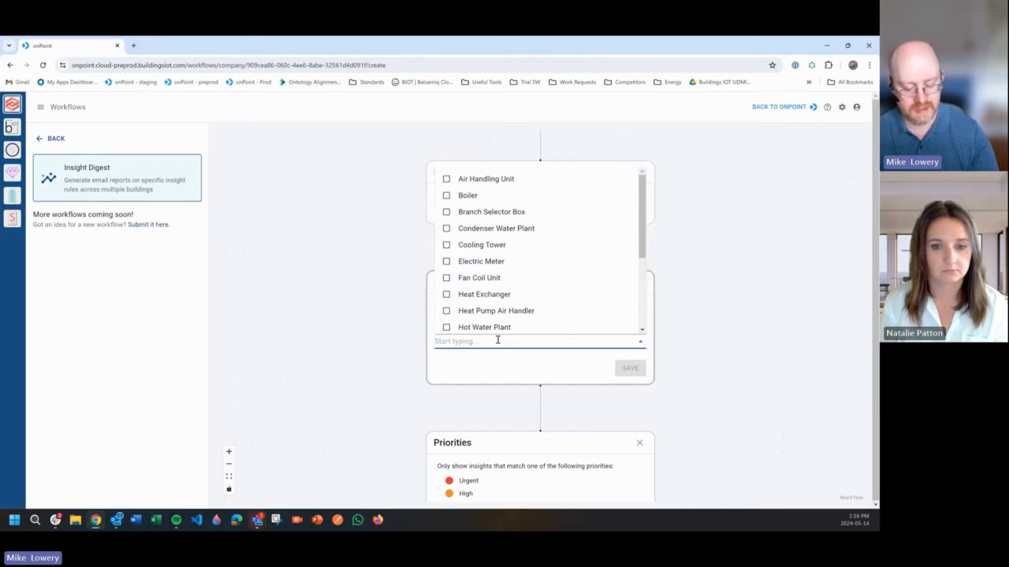
{"action": "type", "text": "fa"}
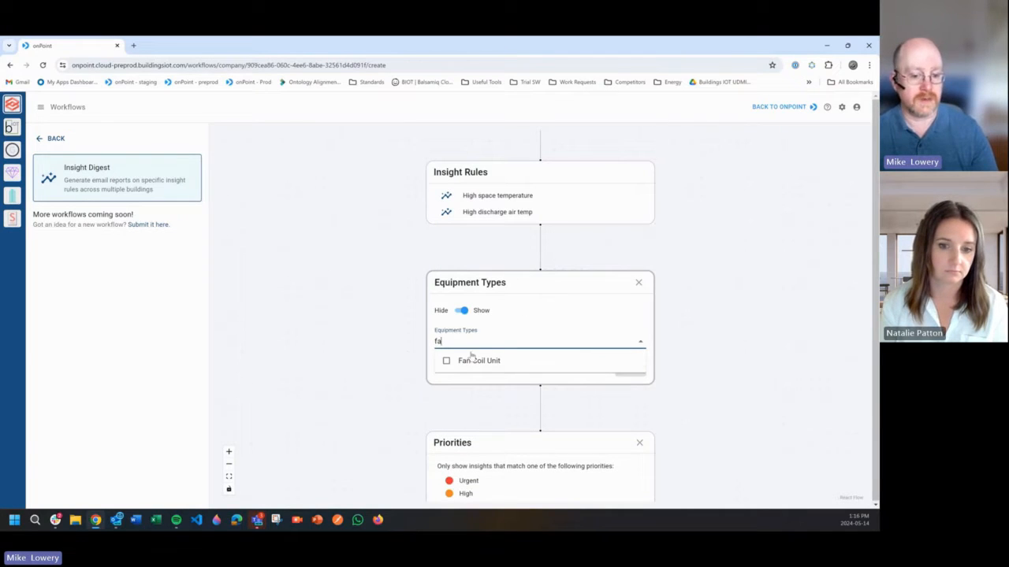
{"action": "left_click", "coordinate": [473, 361]}
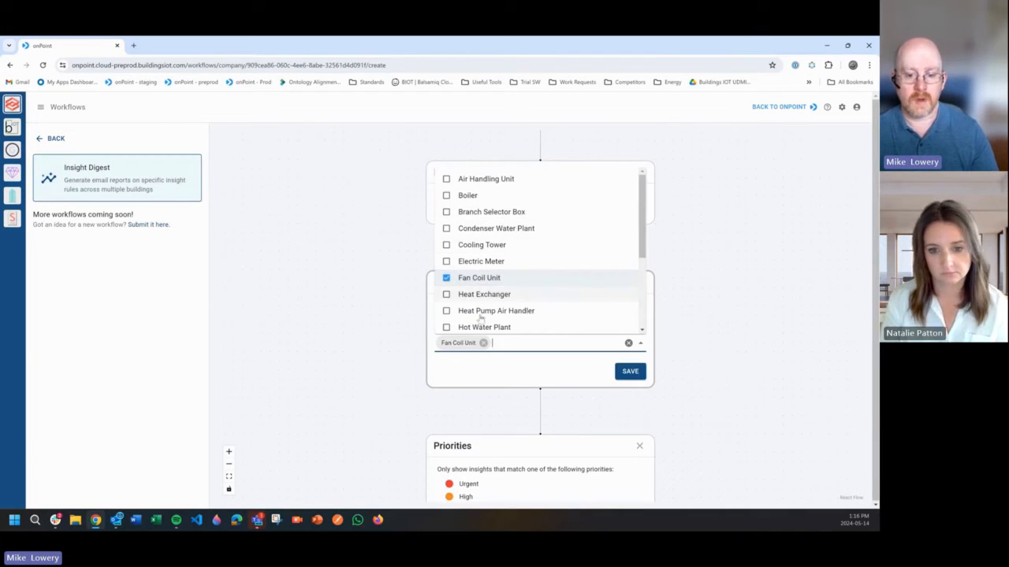
{"action": "left_click", "coordinate": [484, 369]}
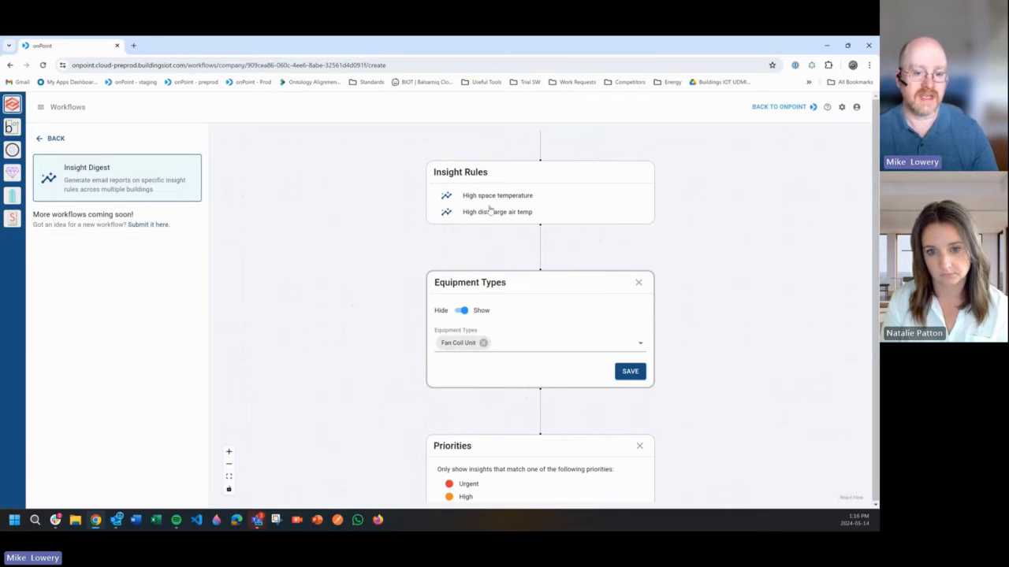
- Replace Fan Coil Unit with Variable Air Volume Unit in the equipment types filter
{"action": "left_click", "coordinate": [484, 343]}
{"action": "left_click", "coordinate": [488, 337]}
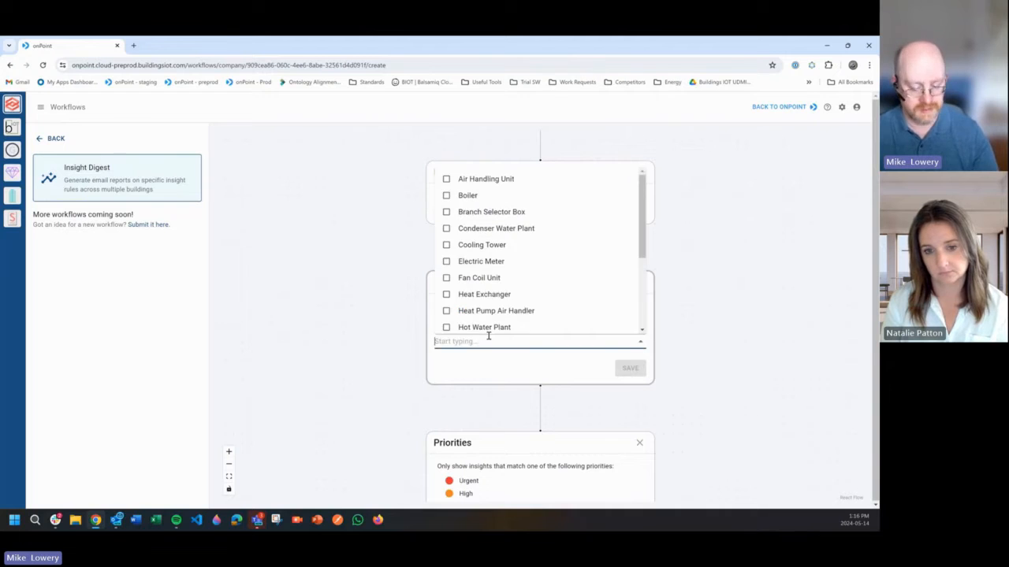
{"action": "type", "text": "vav"}
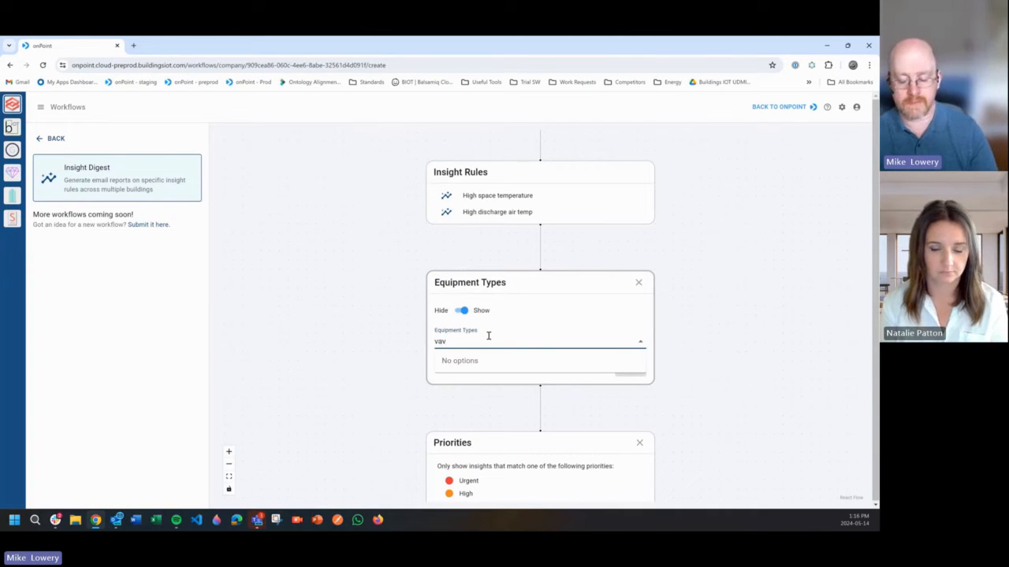
{"action": "key", "text": "BackSpace"}
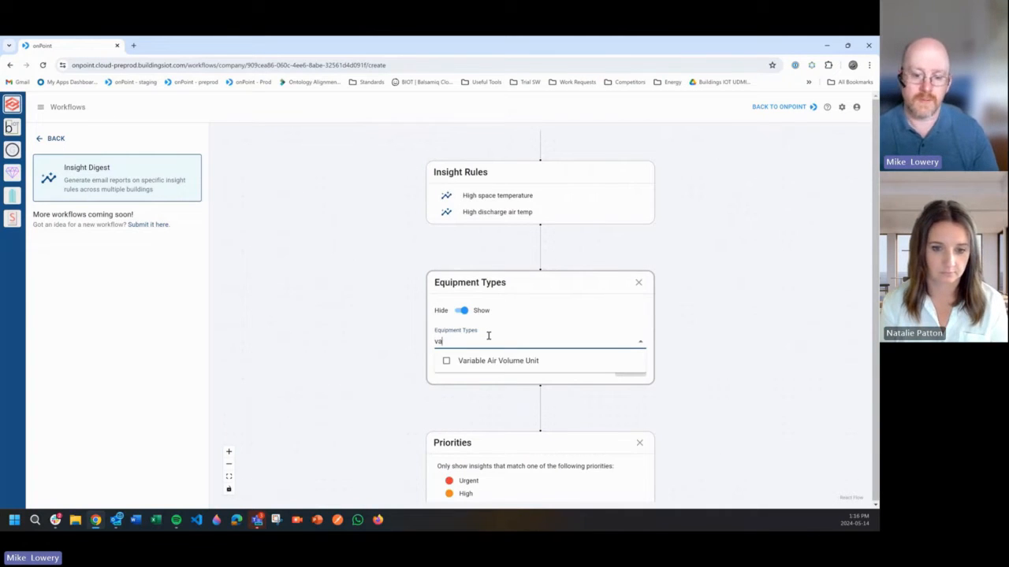
{"action": "left_click", "coordinate": [451, 367]}
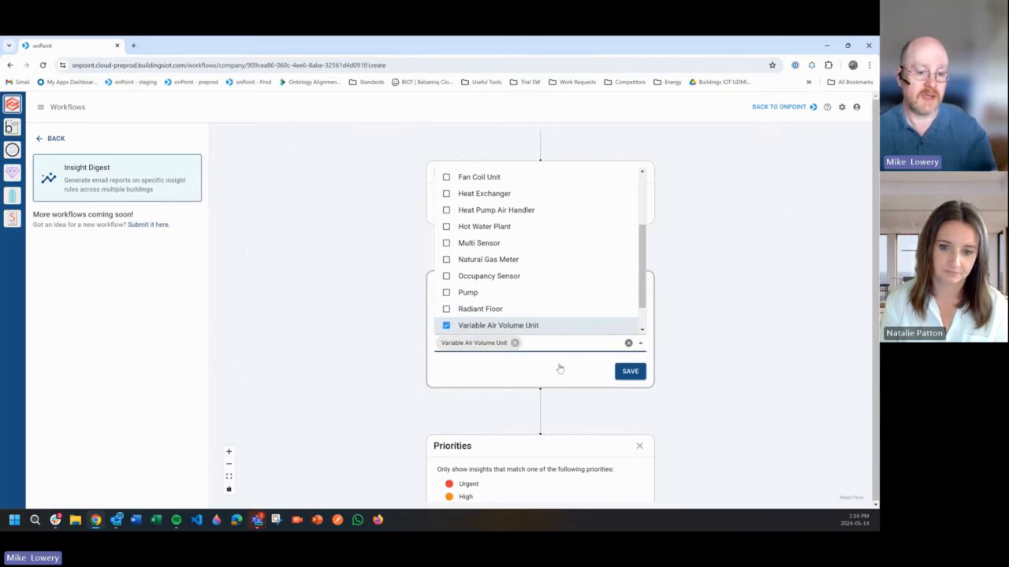
{"action": "left_click", "coordinate": [535, 376]}
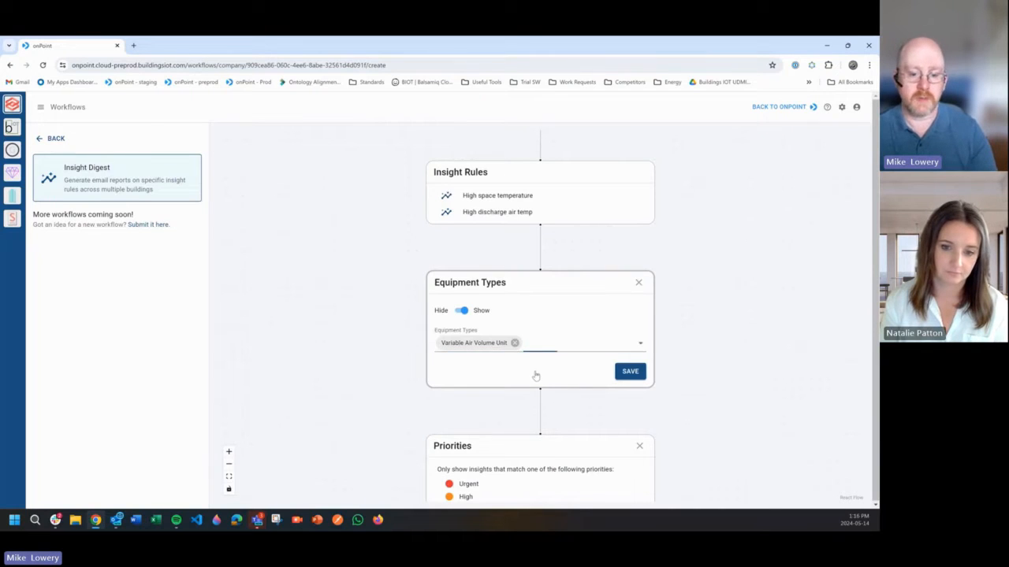
- Try the Hide mode of the equipment types filter, return it to Show and save the filter
{"action": "left_click", "coordinate": [462, 312]}
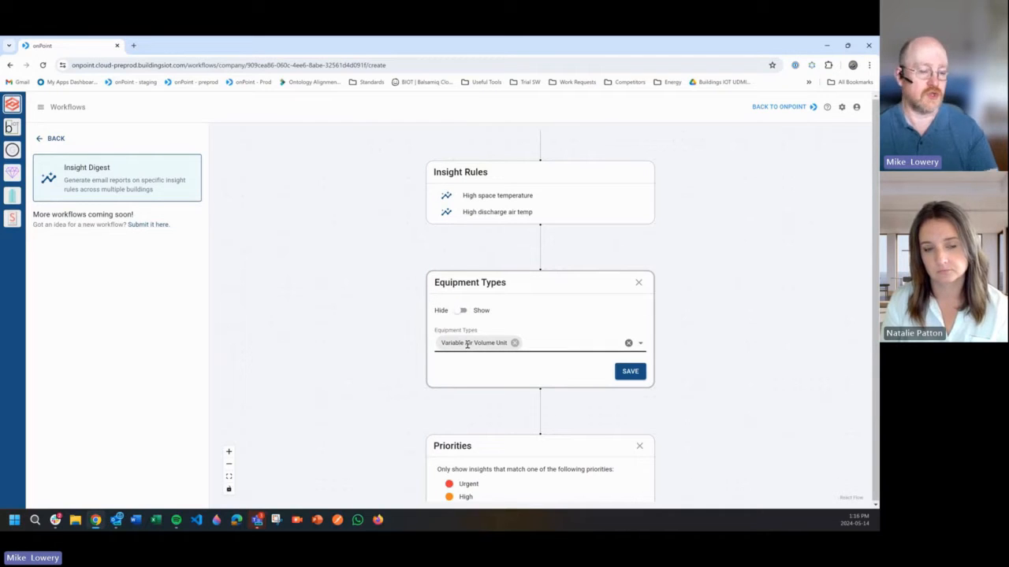
{"action": "left_click", "coordinate": [462, 311]}
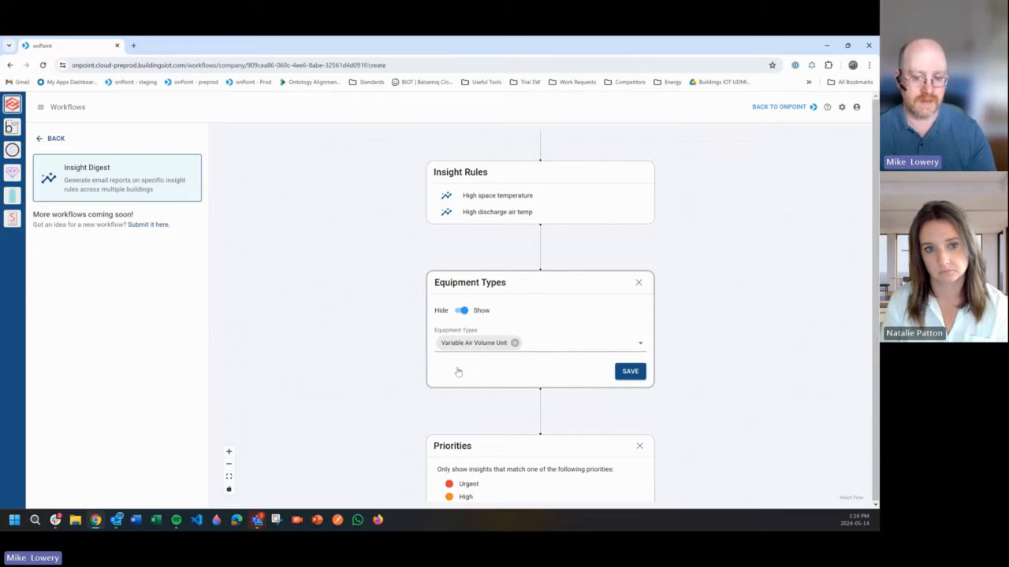
{"action": "left_click", "coordinate": [630, 371]}
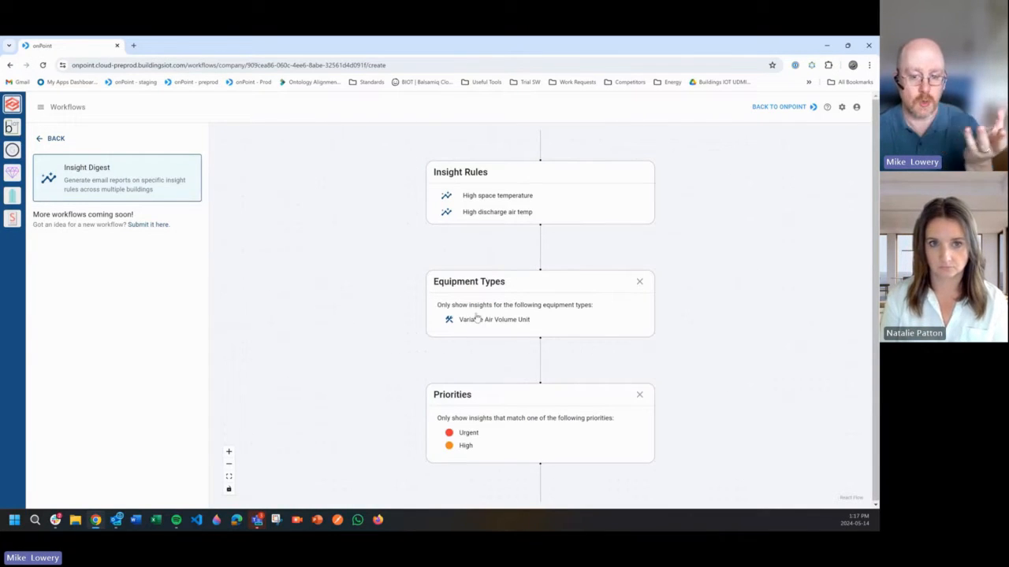
- Continue from the priorities filter to the digest's date and time settings and keep the frequency at Daily
{"action": "scroll", "coordinate": [489, 323], "scroll_direction": "down", "scroll_amount": 2}
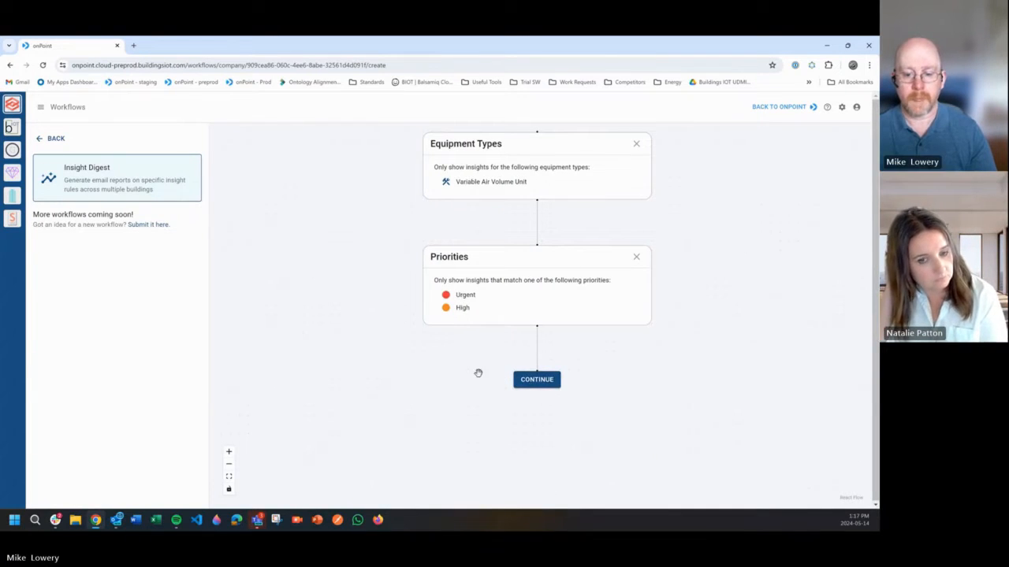
{"action": "left_click", "coordinate": [532, 382]}
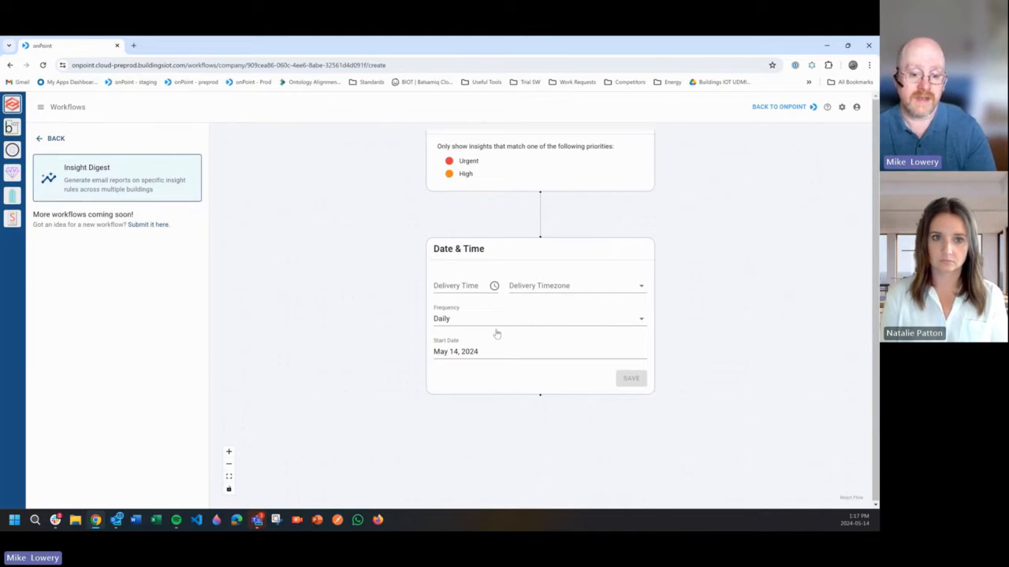
{"action": "left_click", "coordinate": [497, 318]}
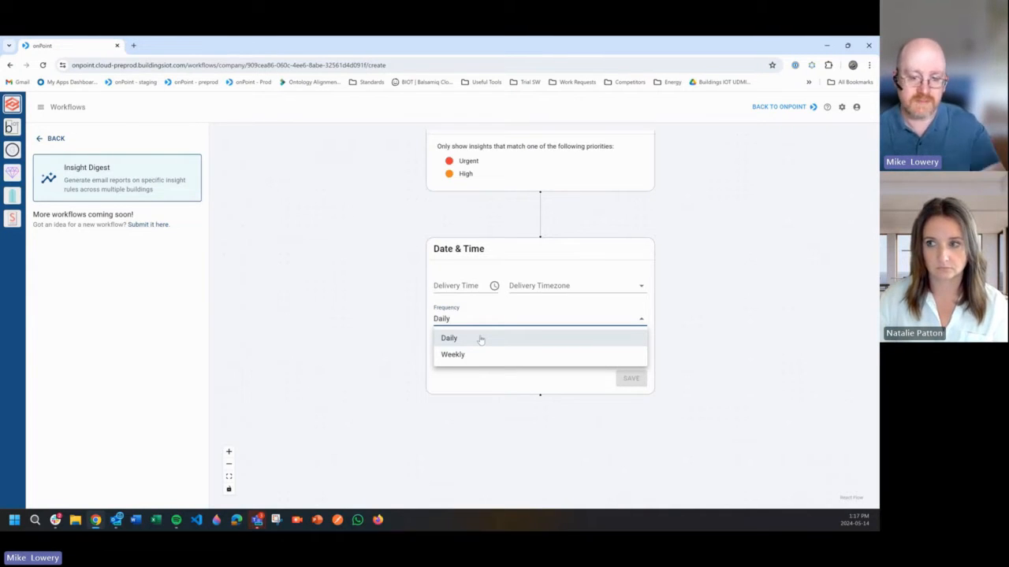
{"action": "left_click", "coordinate": [464, 295]}
- Set the digest's delivery time to 06:30 AM
{"action": "left_click", "coordinate": [463, 287]}
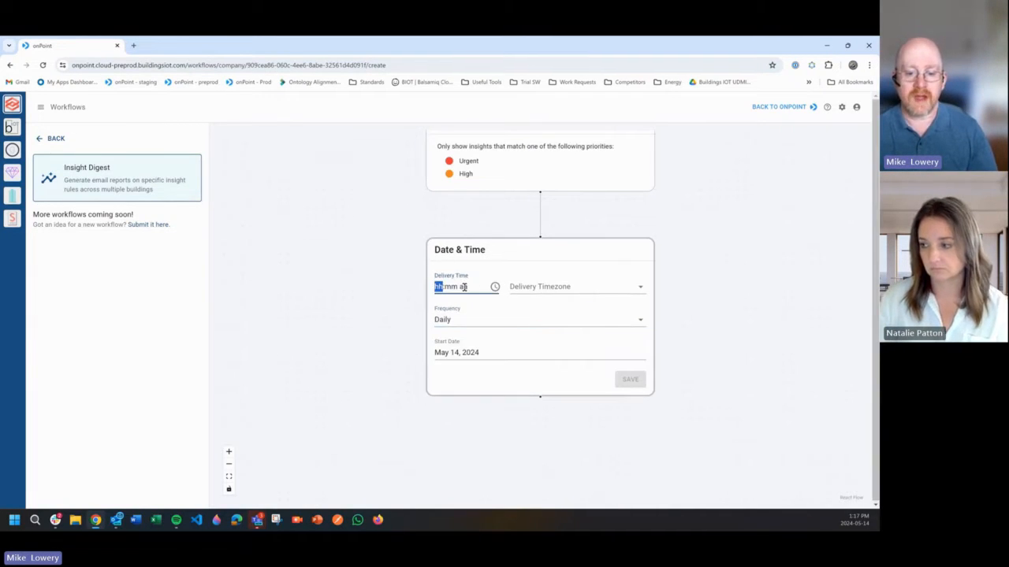
{"action": "left_click", "coordinate": [495, 287]}
{"action": "scroll", "coordinate": [449, 351], "scroll_direction": "down", "scroll_amount": 1}
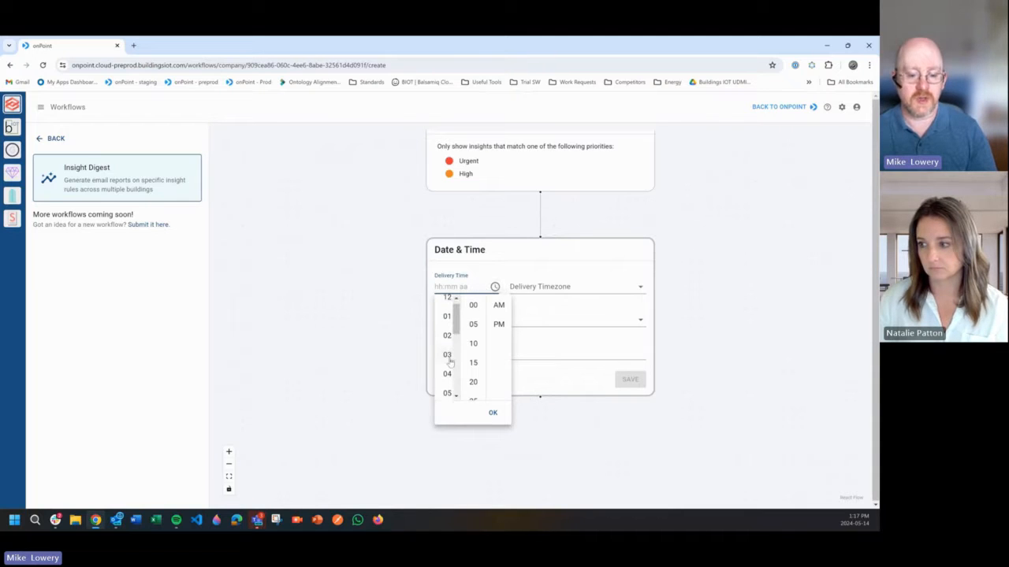
{"action": "left_click", "coordinate": [447, 375]}
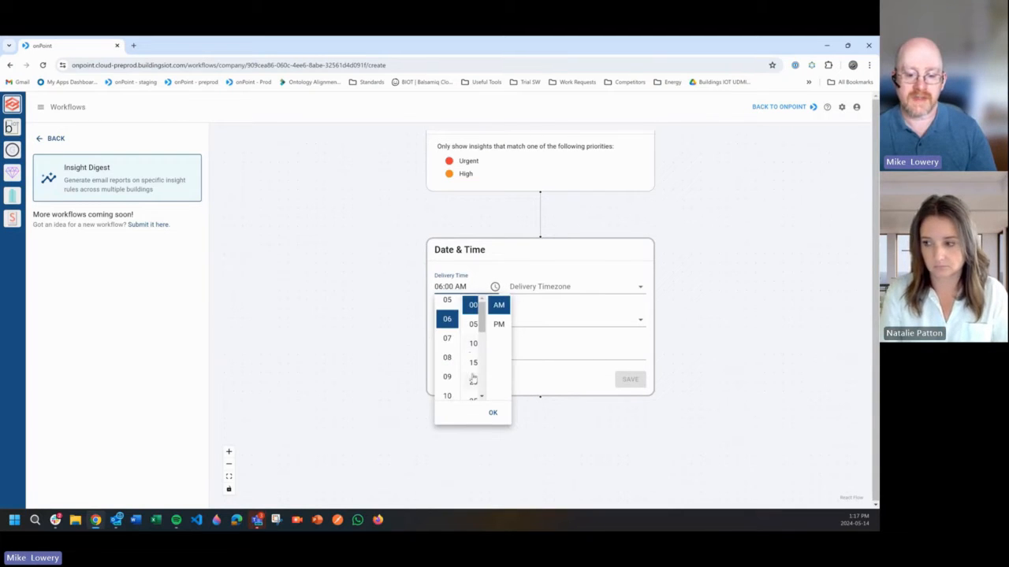
{"action": "scroll", "coordinate": [472, 378], "scroll_direction": "down", "scroll_amount": 1}
{"action": "left_click", "coordinate": [473, 376]}
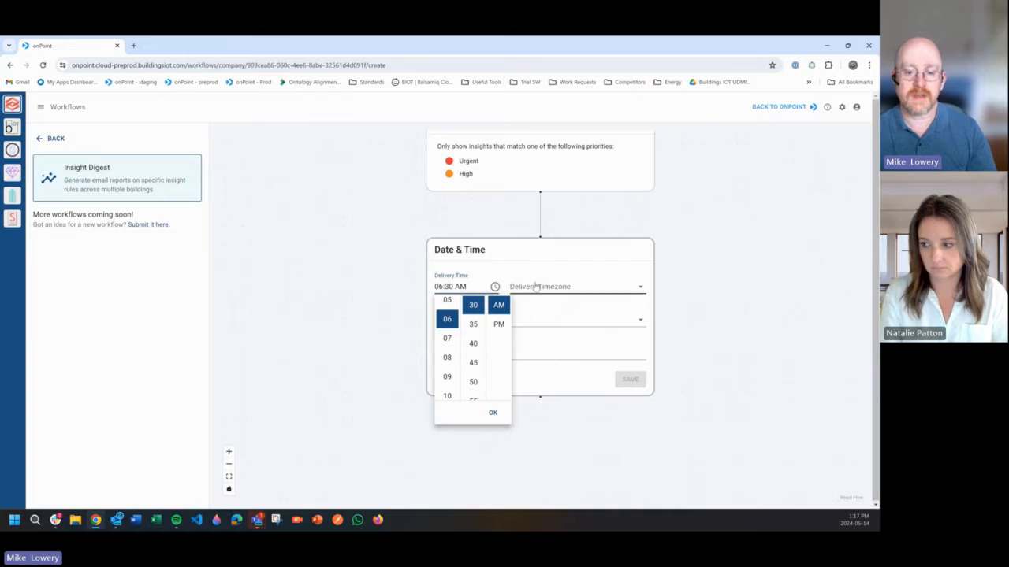
{"action": "left_click", "coordinate": [536, 275]}
- Set the delivery timezone to US/Central with May 14, 2024 as the start date, and save the schedule
{"action": "left_click", "coordinate": [539, 286]}
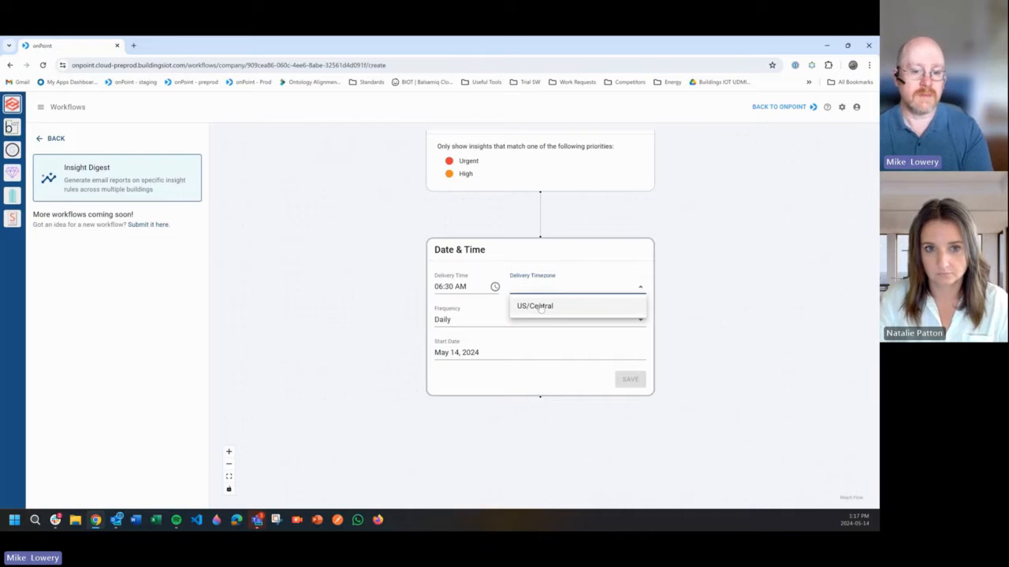
{"action": "left_click", "coordinate": [539, 306]}
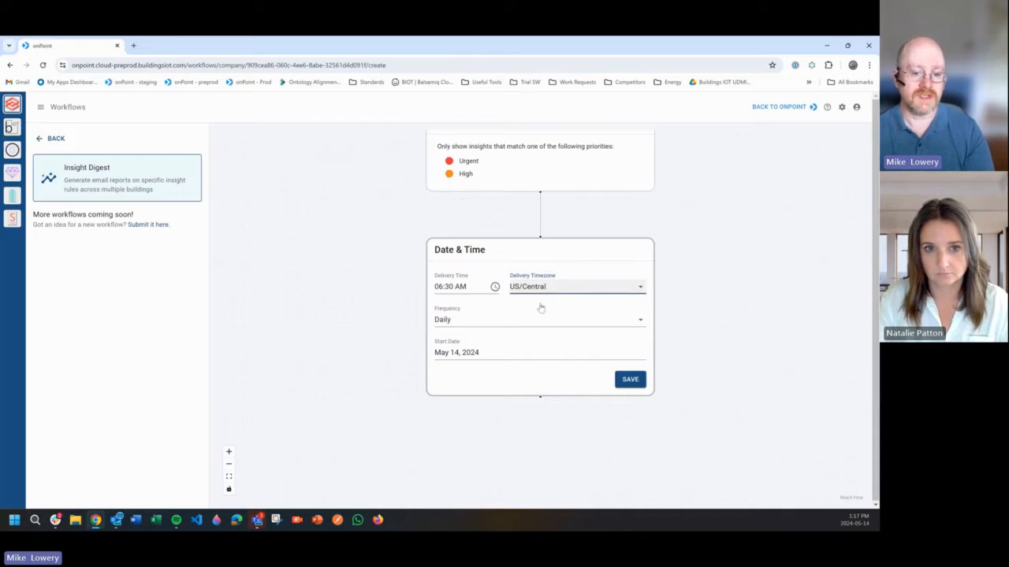
{"action": "left_click", "coordinate": [484, 352]}
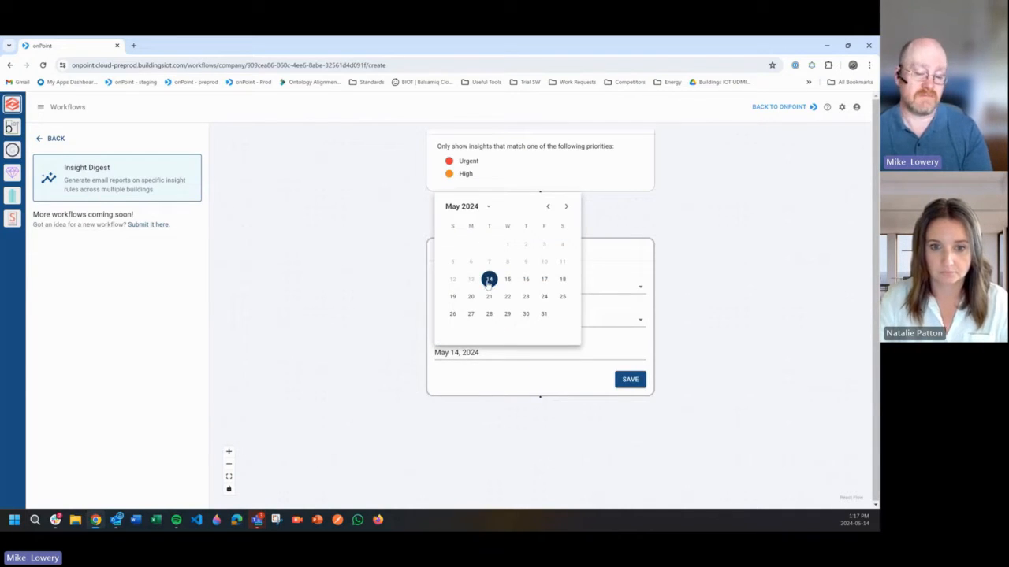
{"action": "left_click", "coordinate": [489, 280]}
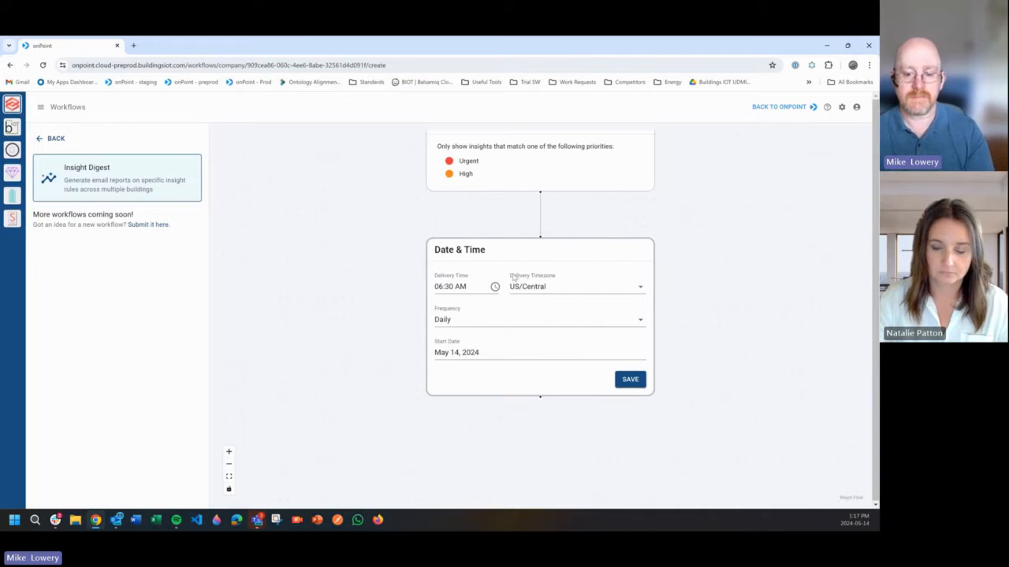
{"action": "left_click", "coordinate": [630, 381]}
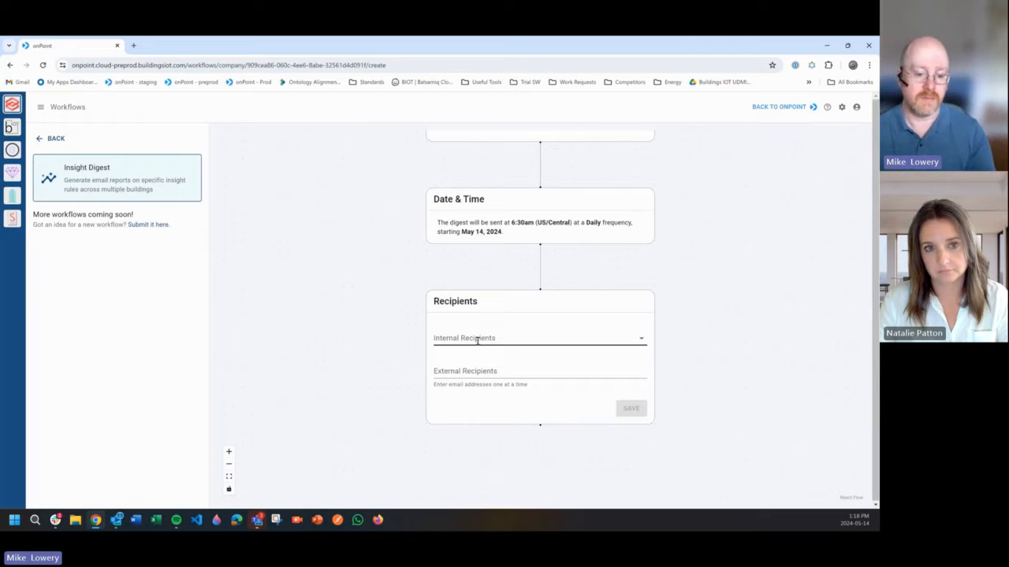
- Add the presenter's account as internal recipient and an e-mail address as external recipient, and save the recipients
{"action": "left_click", "coordinate": [472, 338]}
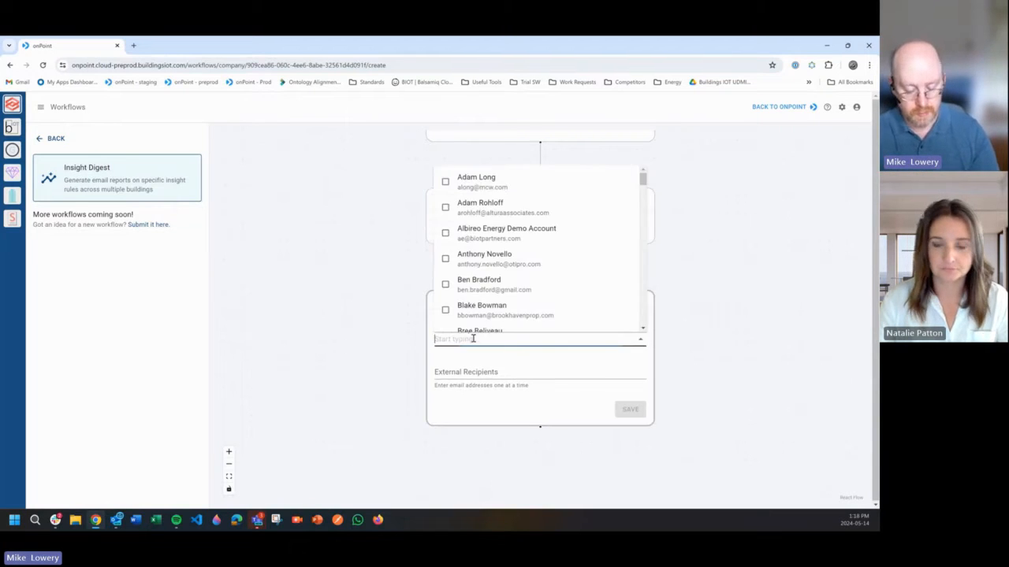
{"action": "type", "text": "mike"}
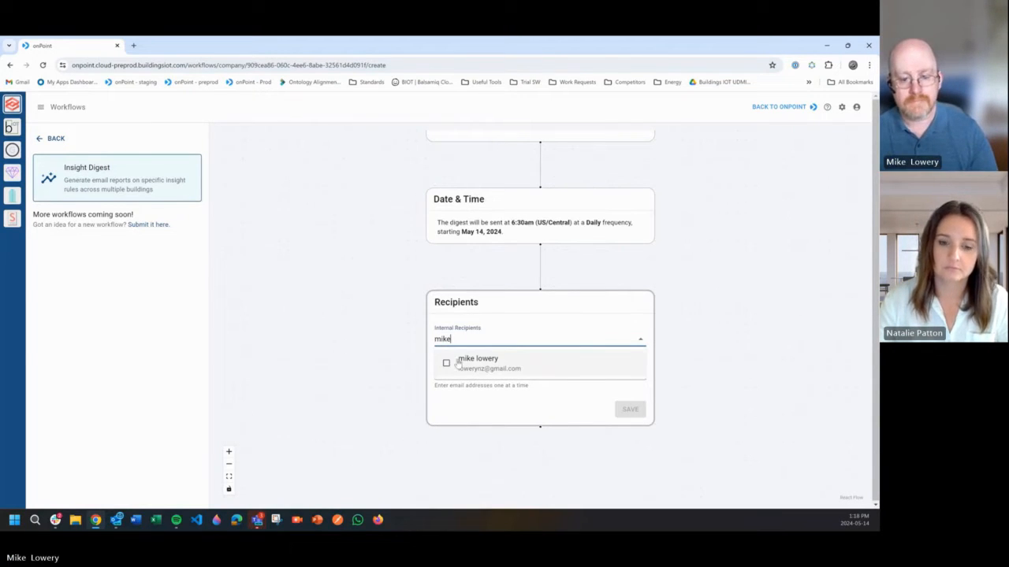
{"action": "left_click", "coordinate": [471, 363]}
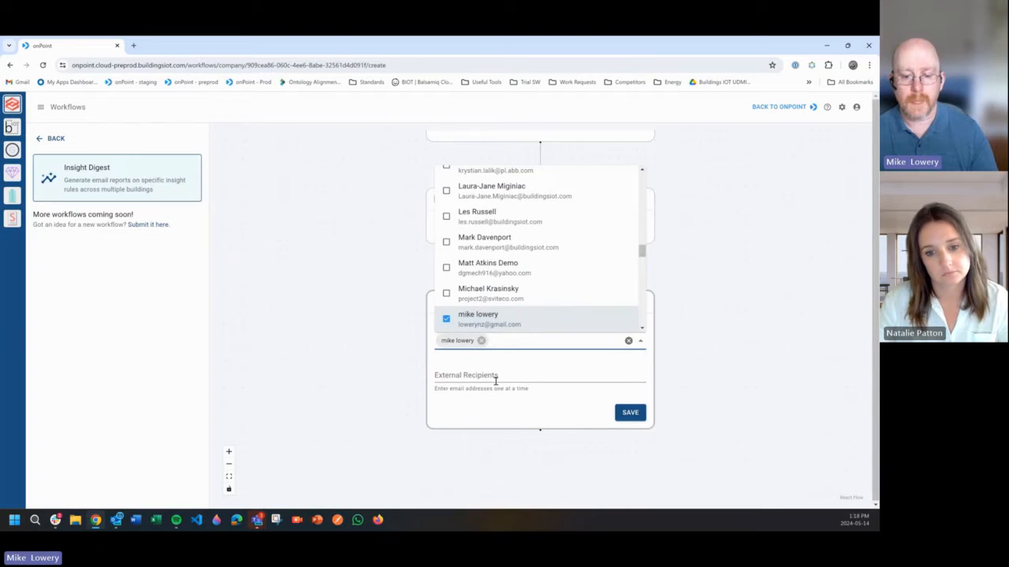
{"action": "left_click", "coordinate": [525, 371]}
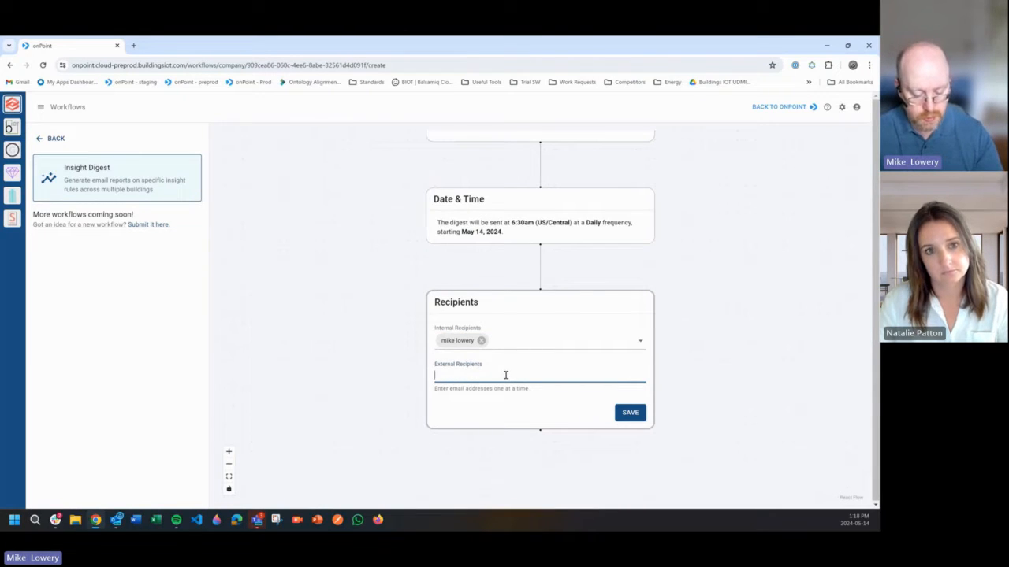
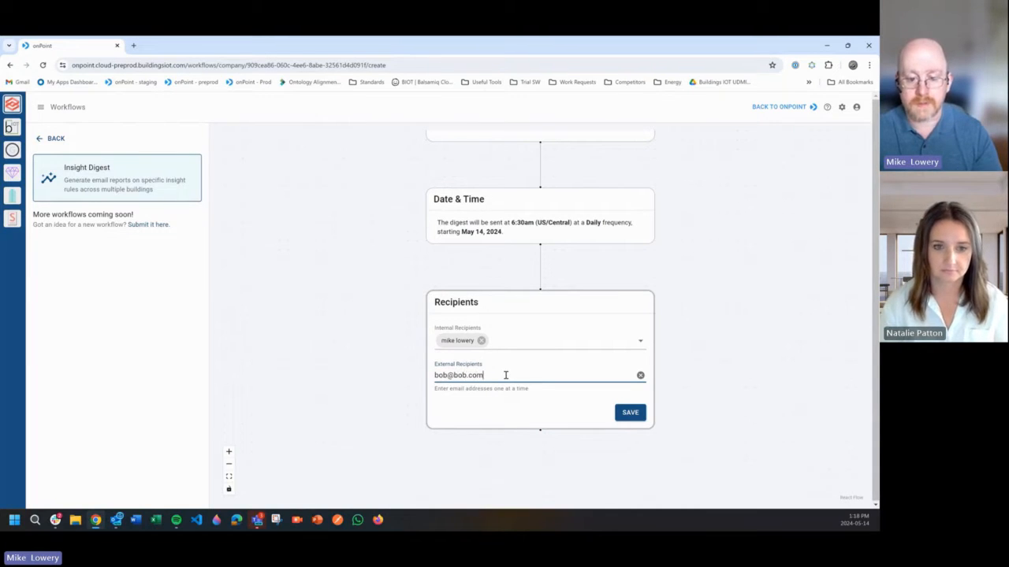
{"action": "key", "text": "Return"}
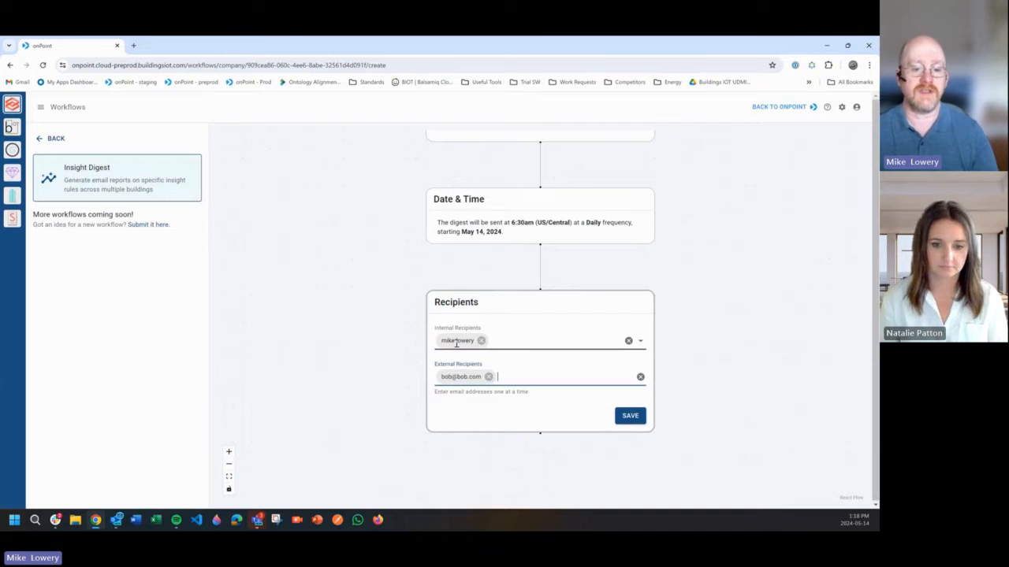
{"action": "left_click", "coordinate": [633, 416]}
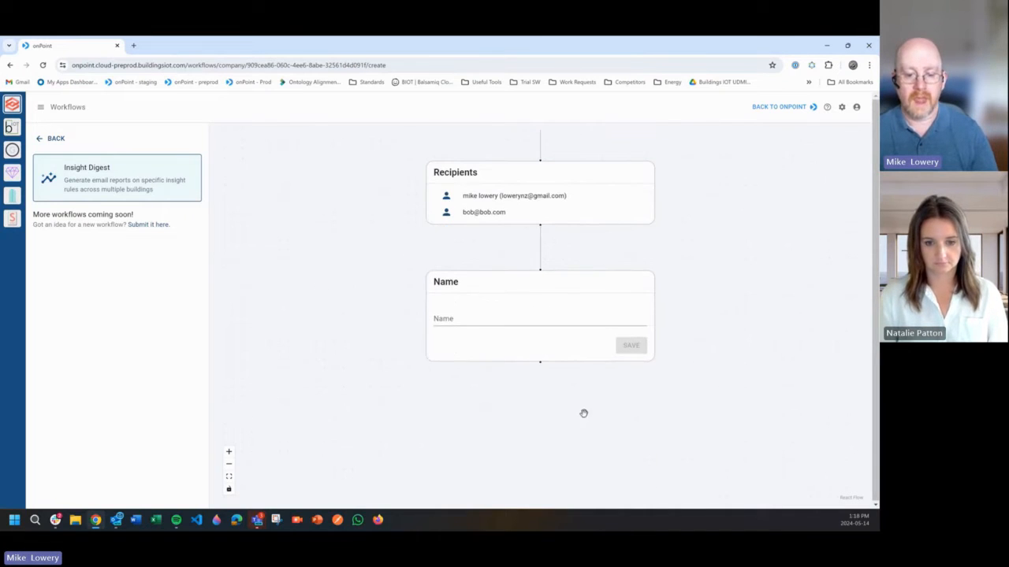
- Name the workflow "Conf Room Temp issues", save the name and create the workflow
{"action": "left_click", "coordinate": [468, 318]}
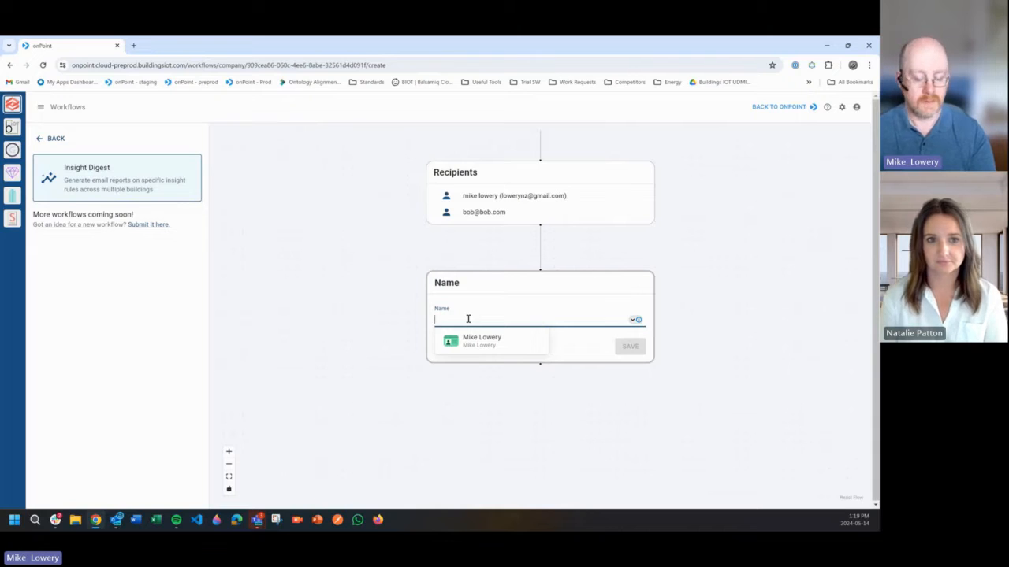
{"action": "type", "text": "Con"}
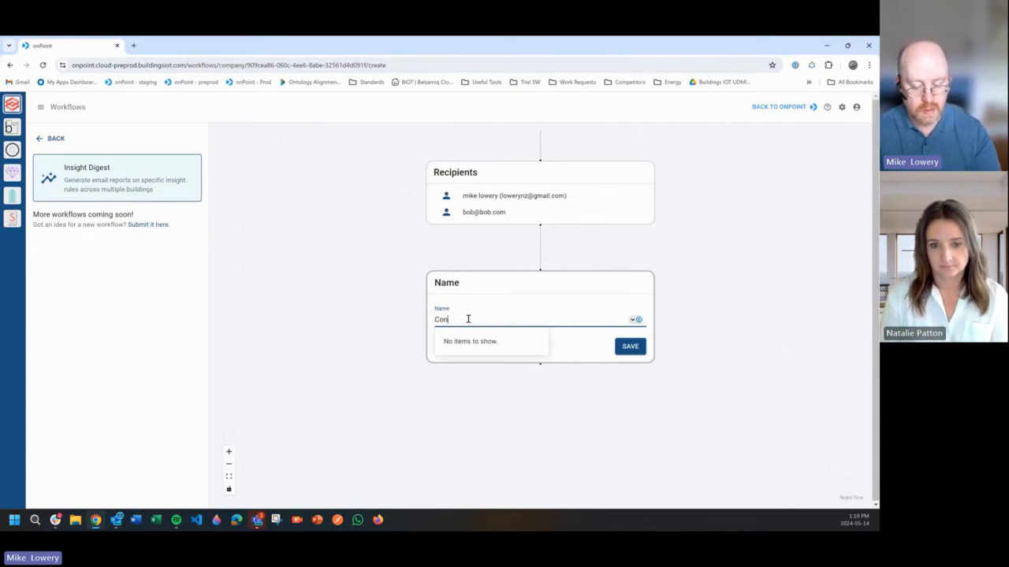
{"action": "type", "text": "f Room"}
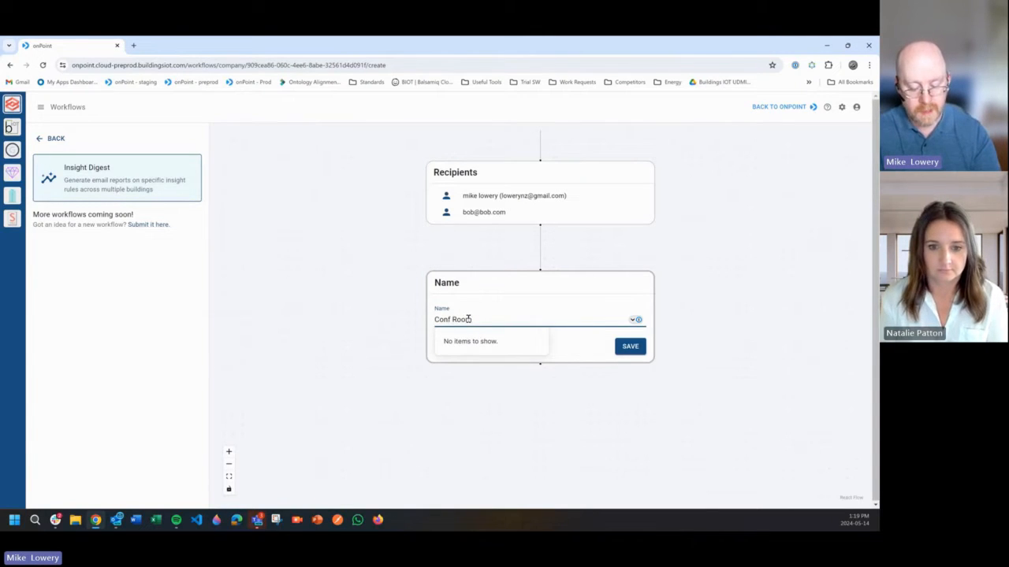
{"action": "type", "text": " Temp issues"}
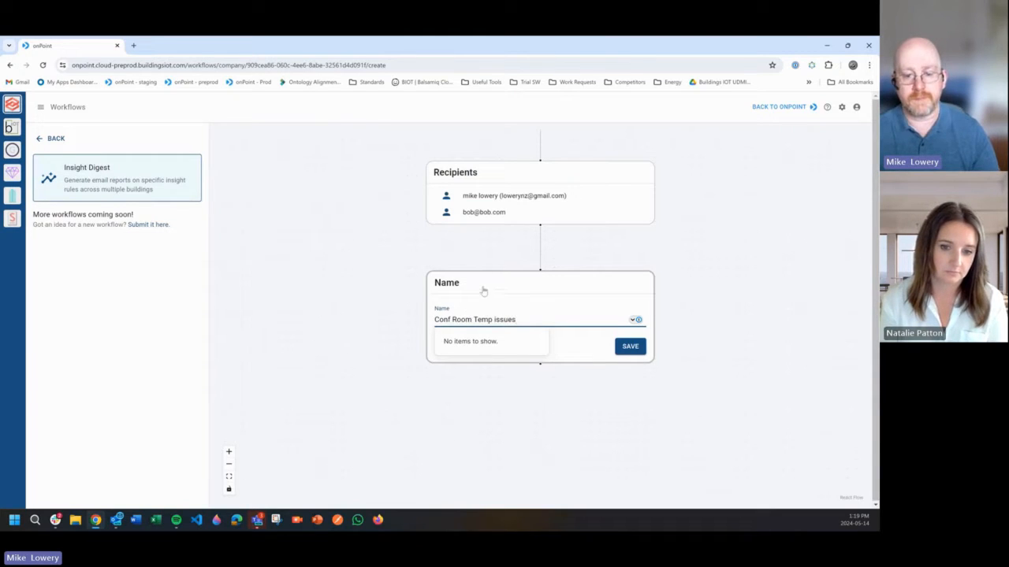
{"action": "left_click", "coordinate": [483, 292]}
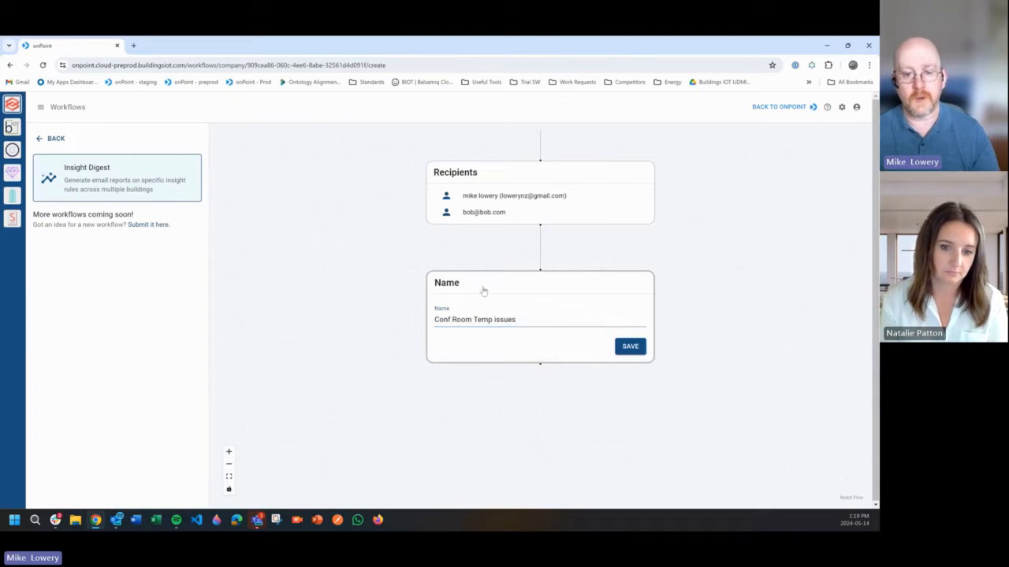
{"action": "left_click", "coordinate": [635, 349]}
{"action": "left_click", "coordinate": [541, 316]}
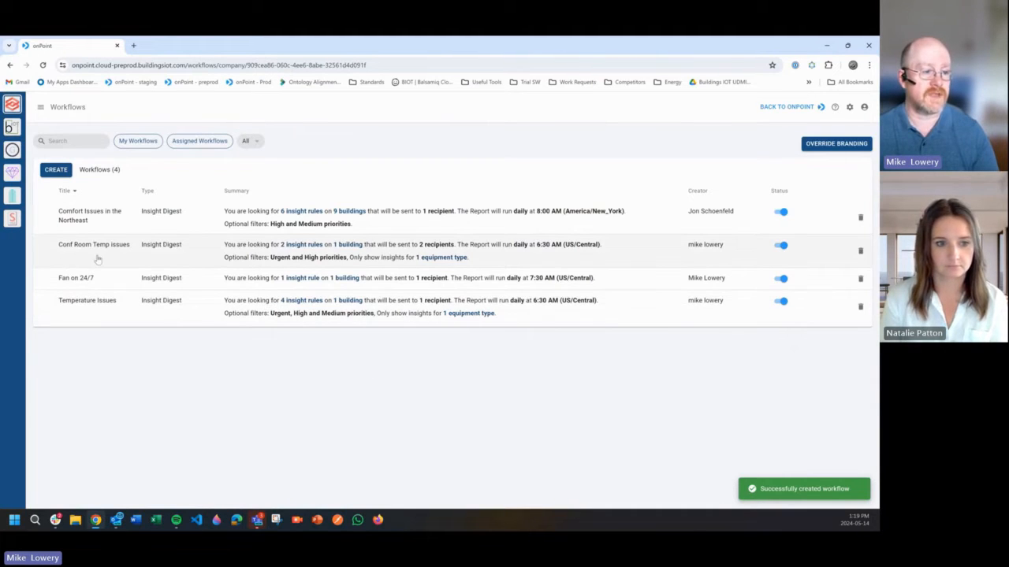
- Open the Conf Room Temp issues workflow for editing and look through its buildings, insight rules and filters
{"action": "left_click", "coordinate": [192, 256]}
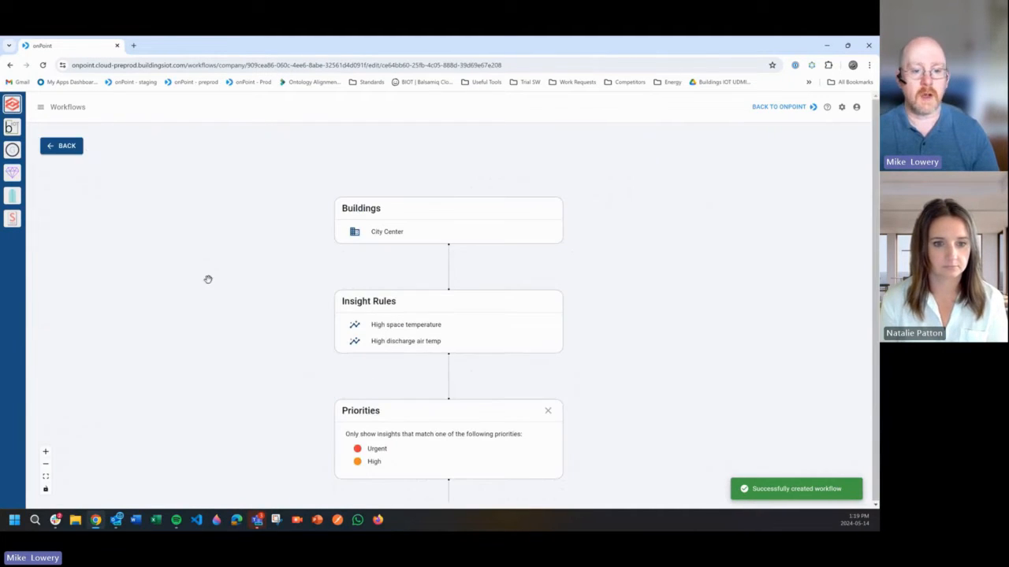
{"action": "scroll", "coordinate": [247, 275], "scroll_direction": "down", "scroll_amount": 2}
{"action": "scroll", "coordinate": [286, 273], "scroll_direction": "up", "scroll_amount": 1}
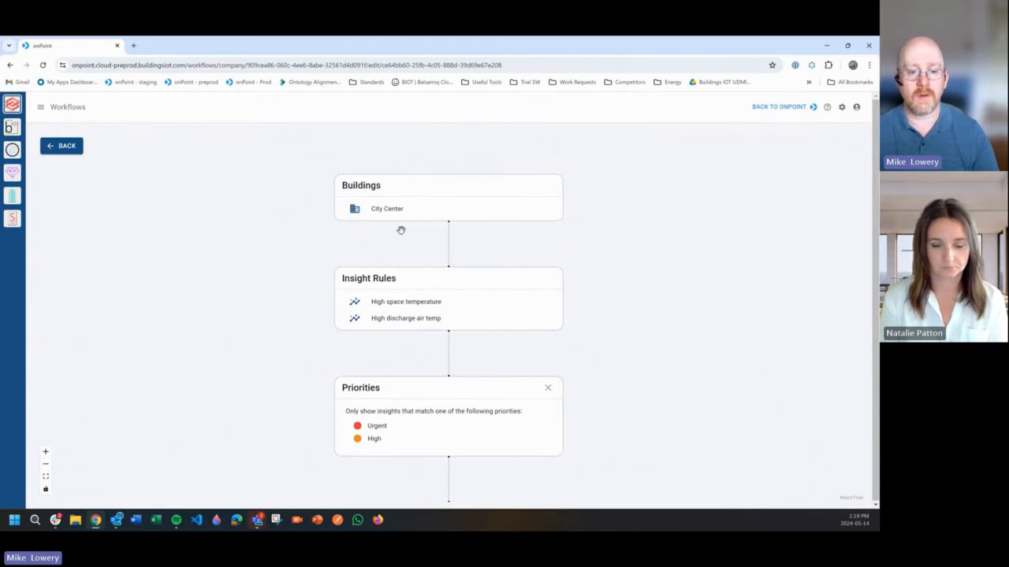
{"action": "scroll", "coordinate": [378, 315], "scroll_direction": "down", "scroll_amount": 2}
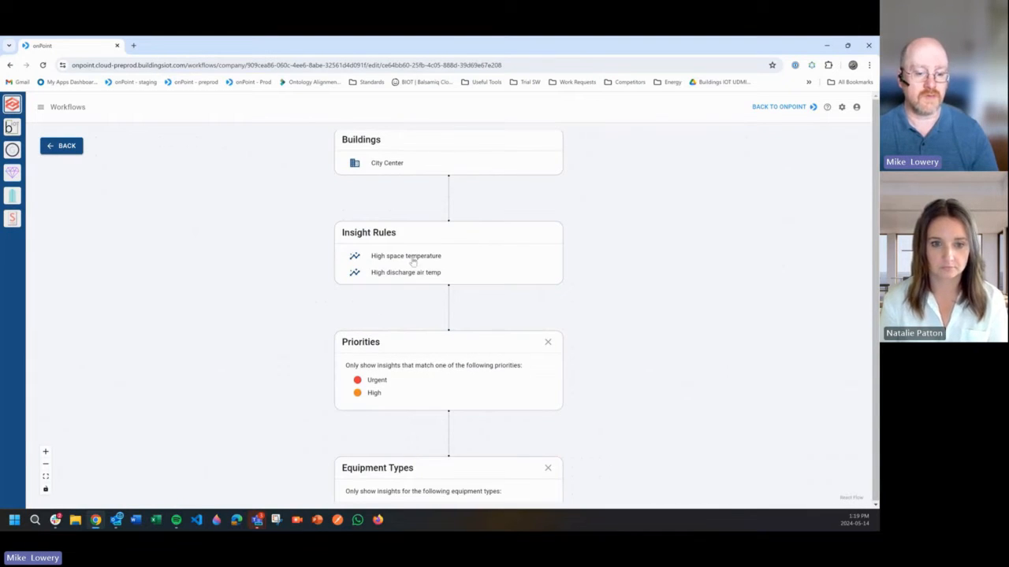
{"action": "scroll", "coordinate": [412, 263], "scroll_direction": "down", "scroll_amount": 5}
{"action": "scroll", "coordinate": [412, 263], "scroll_direction": "up", "scroll_amount": 4}
- Add Low Discharge Air Temperature to the workflow's insight rules and save them
{"action": "left_click", "coordinate": [477, 247]}
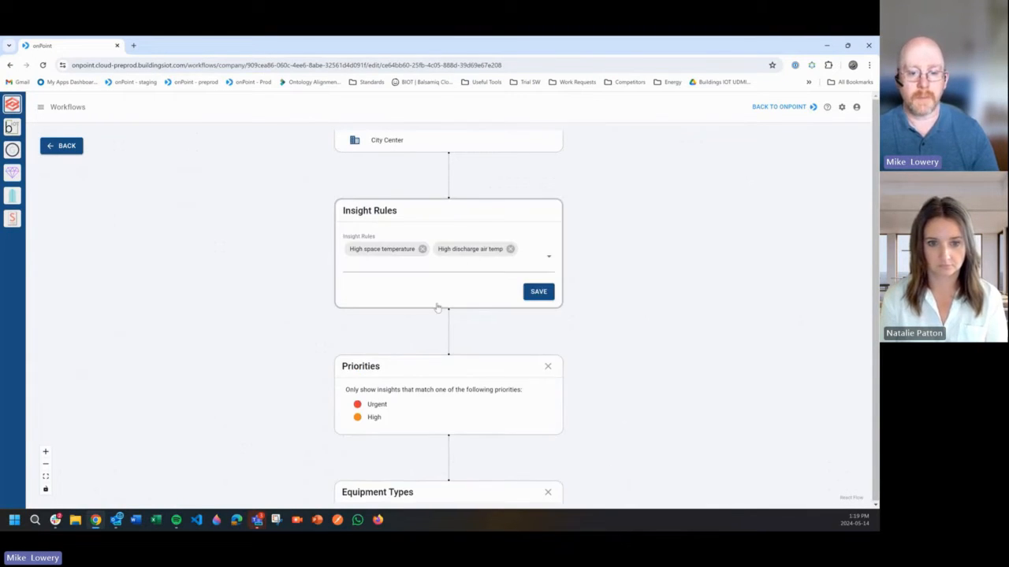
{"action": "left_click", "coordinate": [428, 261]}
{"action": "scroll", "coordinate": [369, 372], "scroll_direction": "down", "scroll_amount": 1}
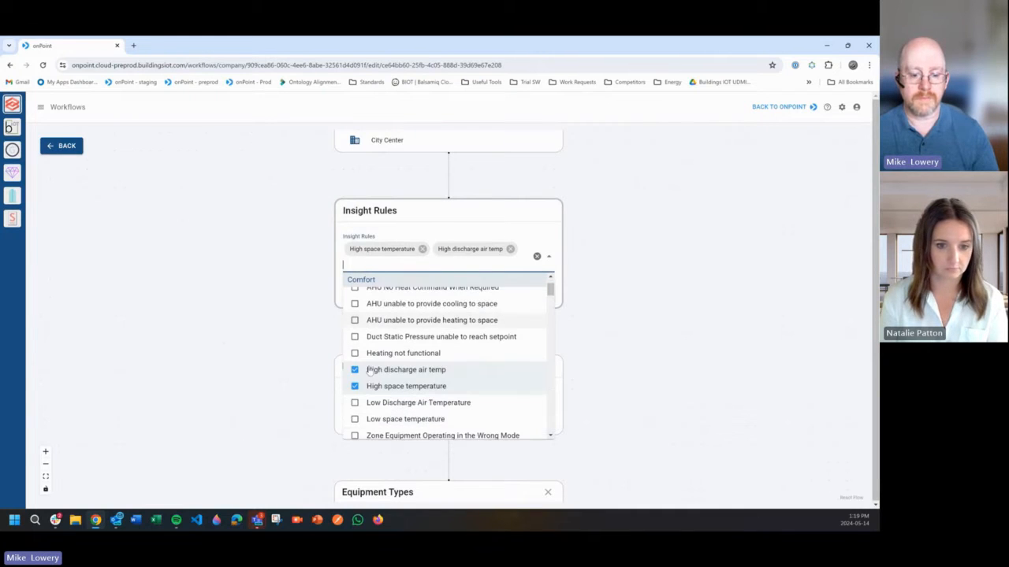
{"action": "left_click", "coordinate": [355, 353]}
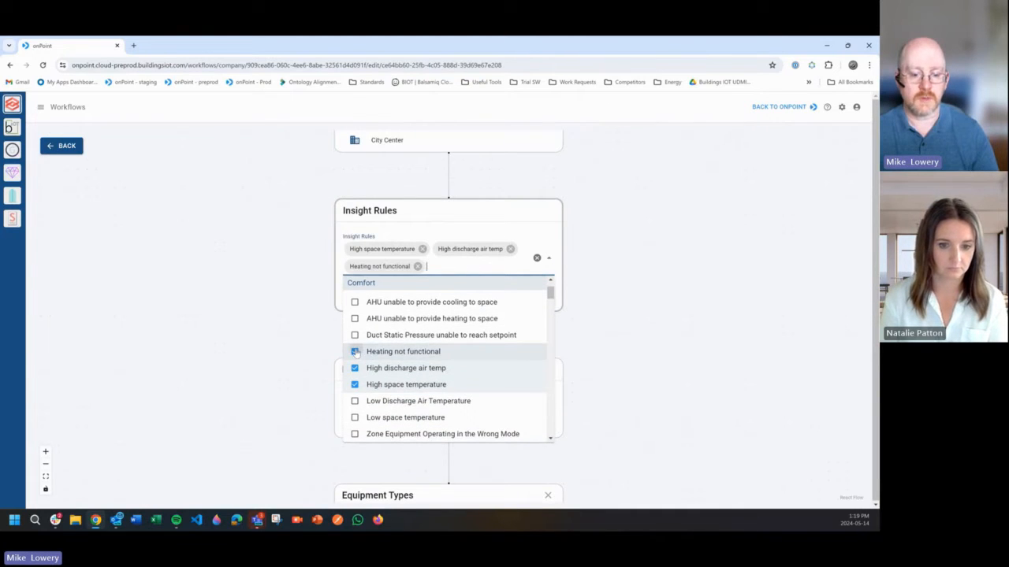
{"action": "left_click", "coordinate": [355, 353]}
{"action": "left_click", "coordinate": [357, 402]}
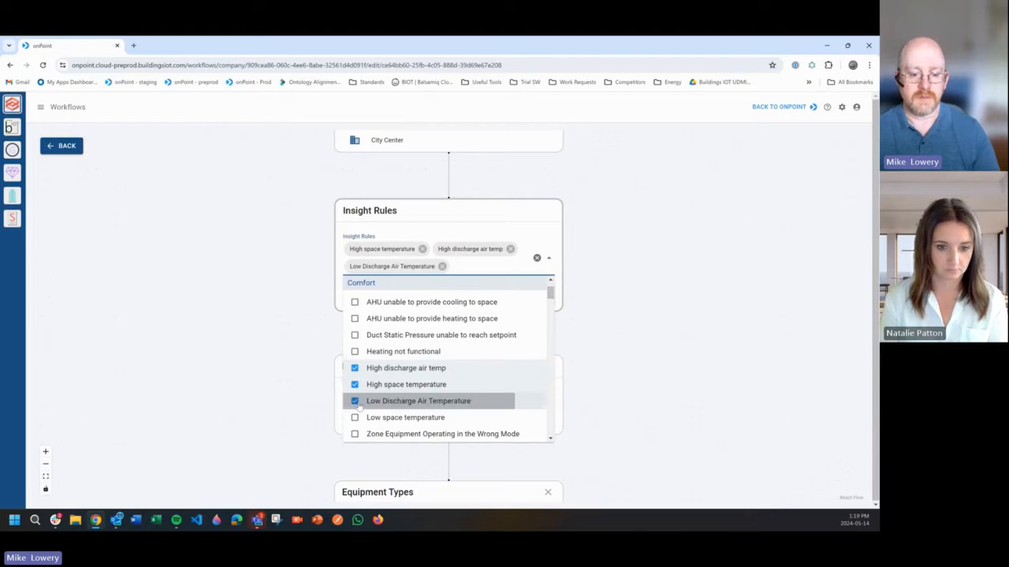
{"action": "left_click", "coordinate": [548, 258]}
{"action": "left_click", "coordinate": [539, 295]}
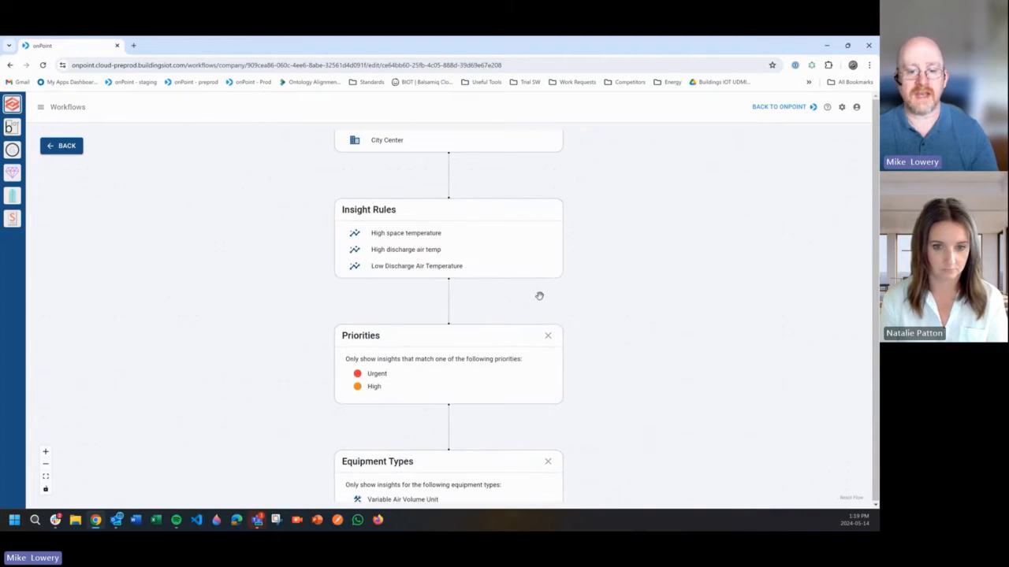
{"action": "scroll", "coordinate": [442, 272], "scroll_direction": "down", "scroll_amount": 3}
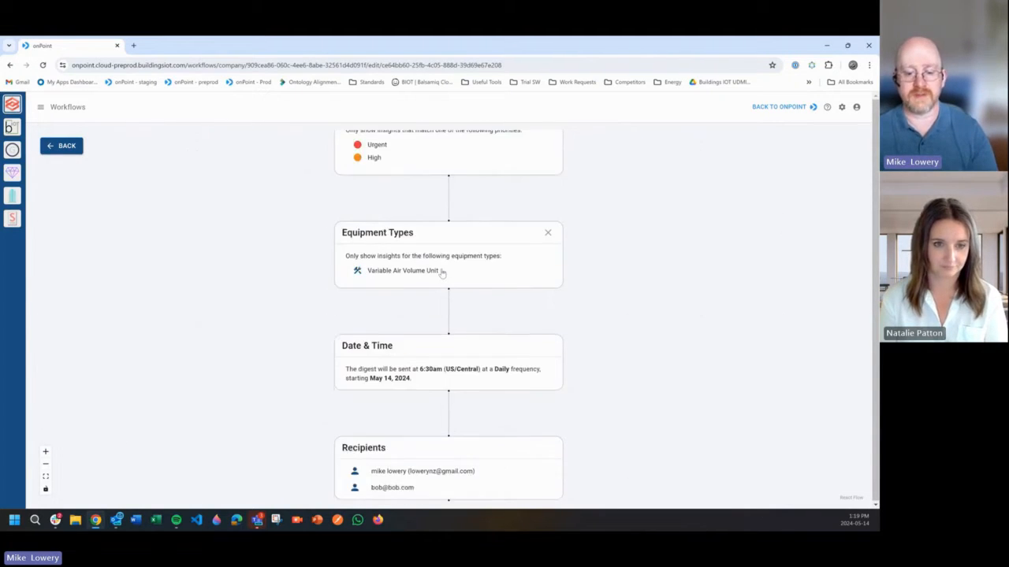
- Finish editing the Conf Room Temp issues workflow to save the updated version
{"action": "scroll", "coordinate": [442, 272], "scroll_direction": "down", "scroll_amount": 5}
{"action": "scroll", "coordinate": [457, 291], "scroll_direction": "up", "scroll_amount": 1}
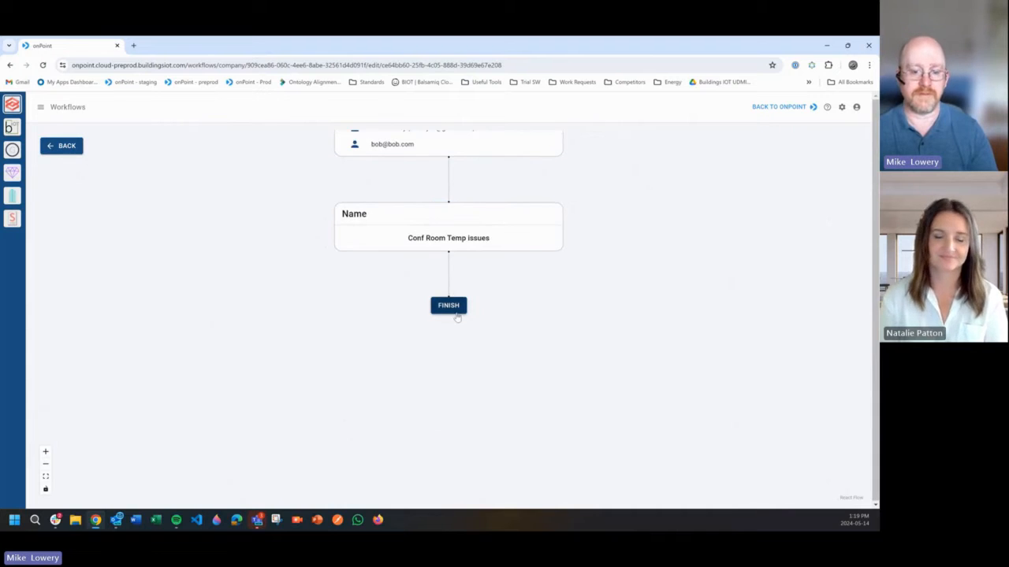
{"action": "left_click", "coordinate": [455, 314]}
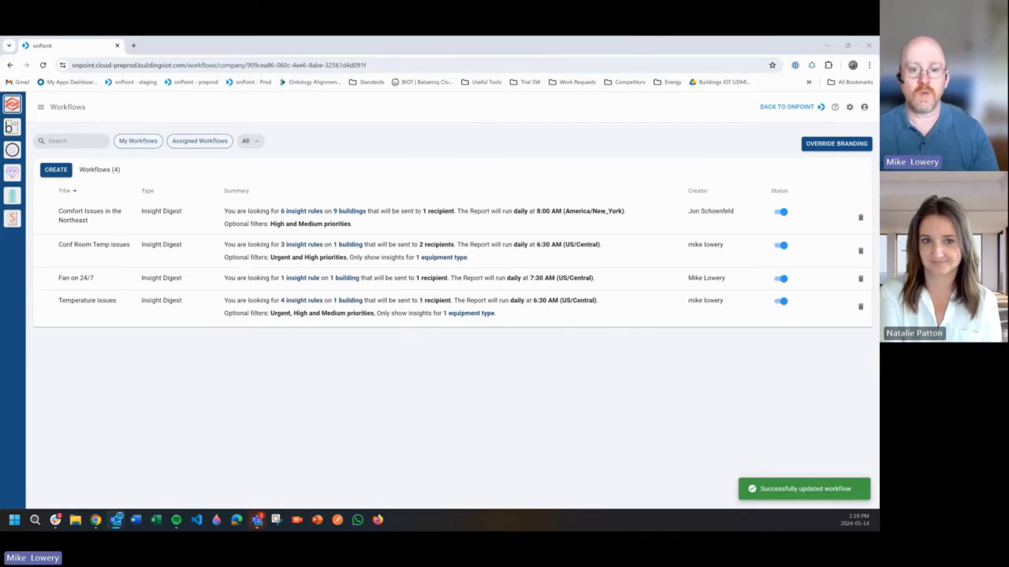
- Switch to Outlook to read the Fan on 24/7 digest e-mail, and view its unsubscribe page without confirming, closing it again
{"action": "left_click_drag", "start_coordinate": [2, 104], "coordinate": [507, 89]}
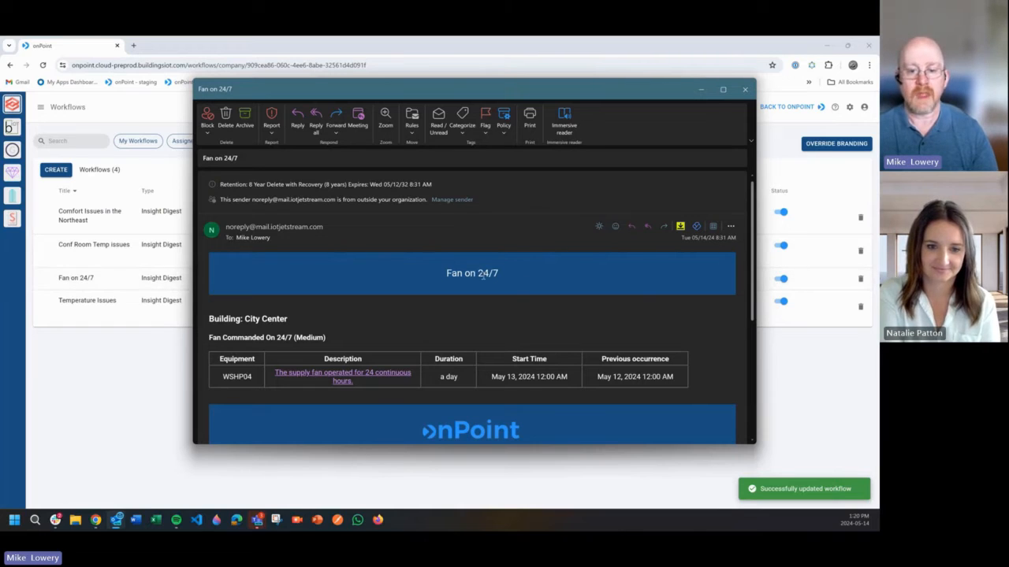
{"action": "scroll", "coordinate": [483, 273], "scroll_direction": "down", "scroll_amount": 2}
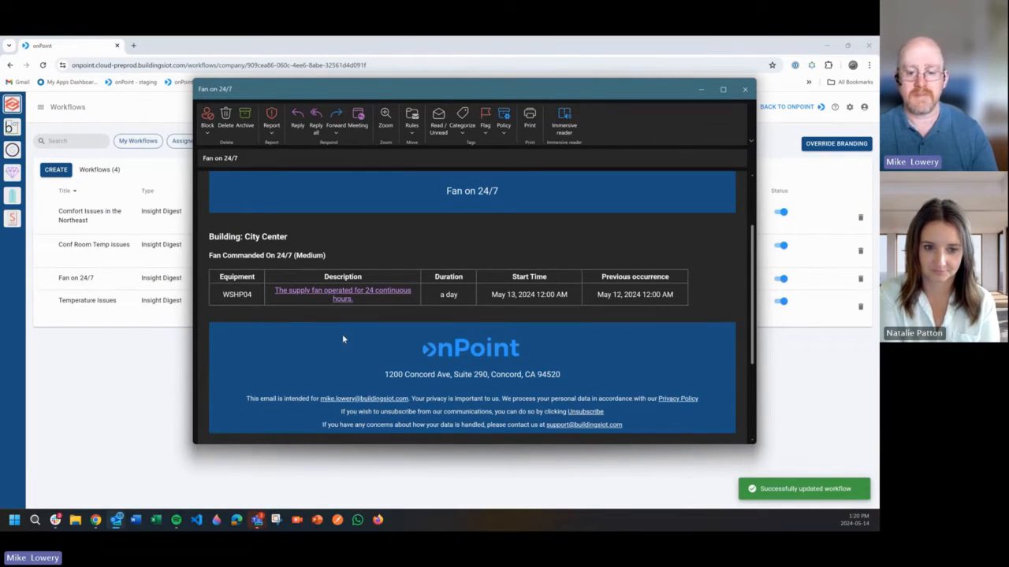
{"action": "scroll", "coordinate": [461, 334], "scroll_direction": "down", "scroll_amount": 1}
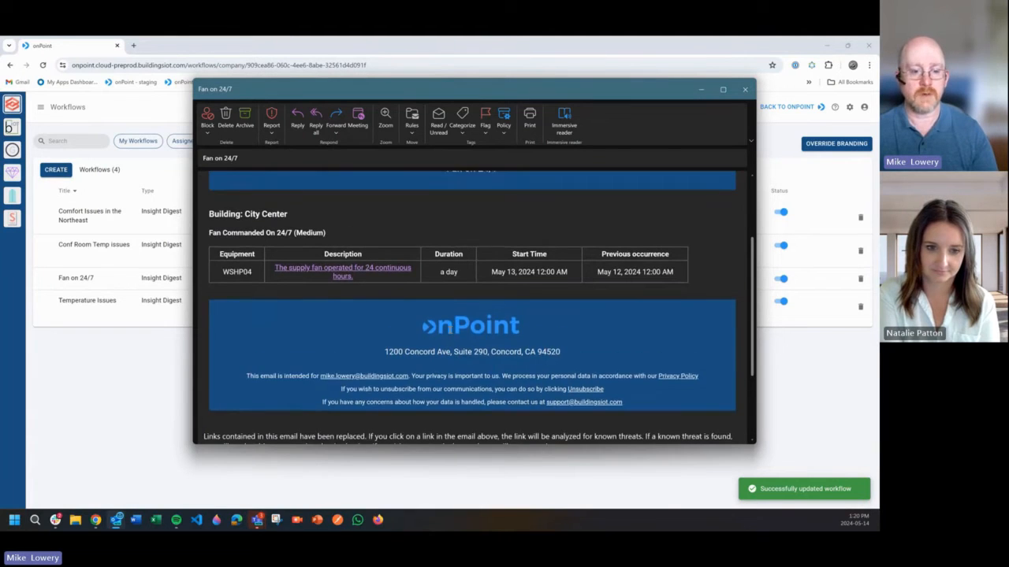
{"action": "scroll", "coordinate": [272, 328], "scroll_direction": "up", "scroll_amount": 1}
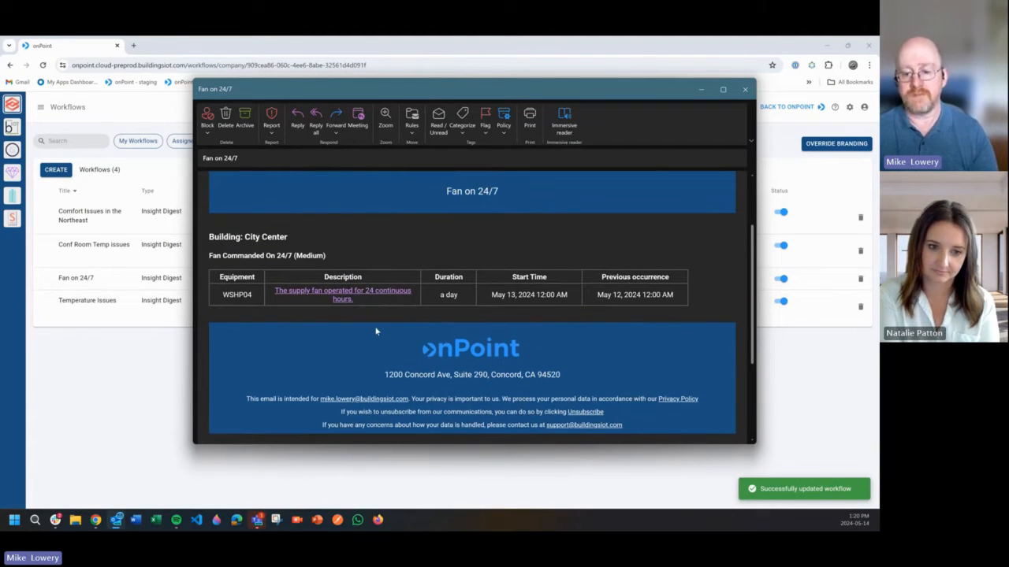
{"action": "scroll", "coordinate": [376, 332], "scroll_direction": "down", "scroll_amount": 1}
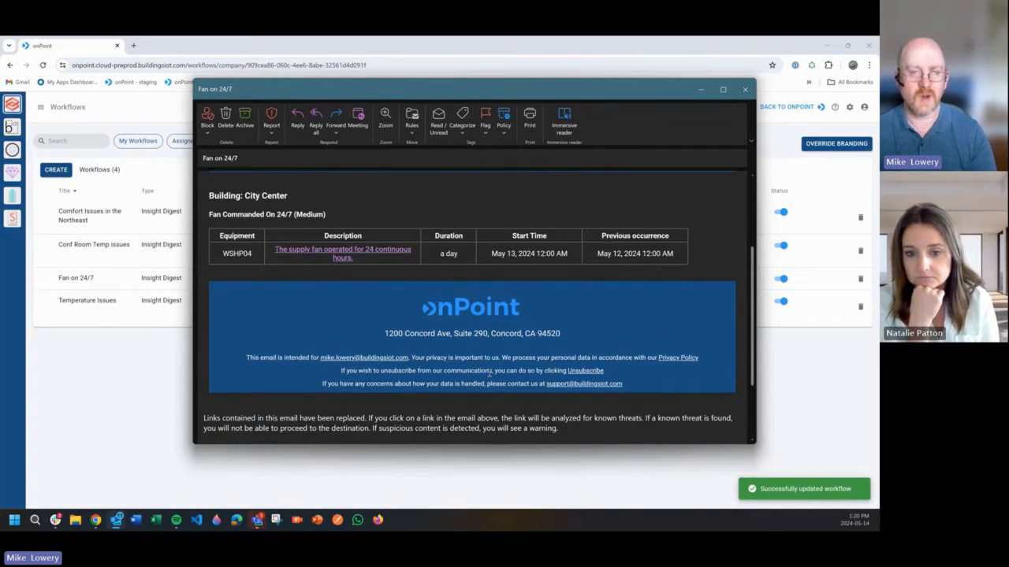
{"action": "left_click", "coordinate": [597, 371]}
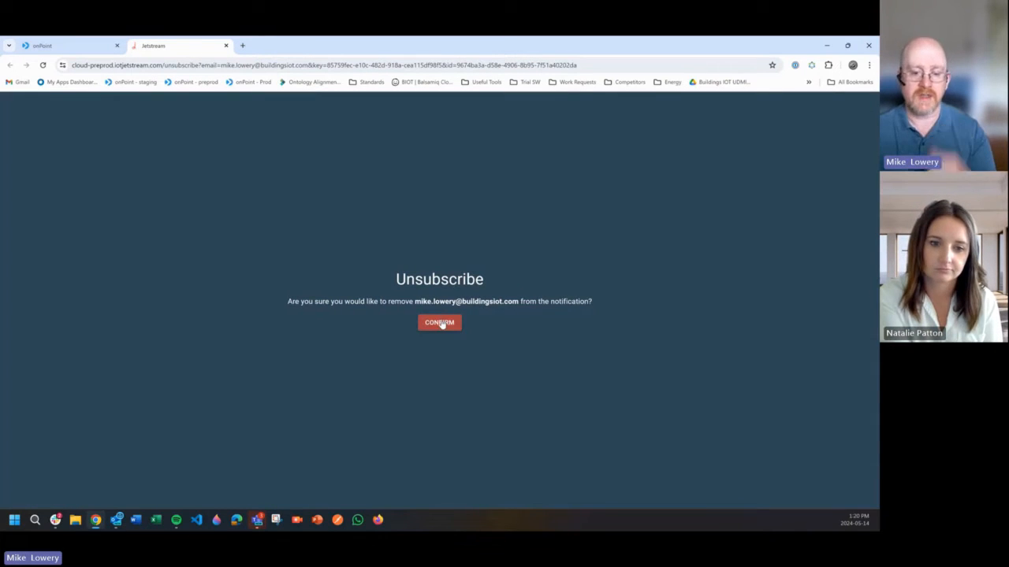
{"action": "left_click", "coordinate": [226, 45]}
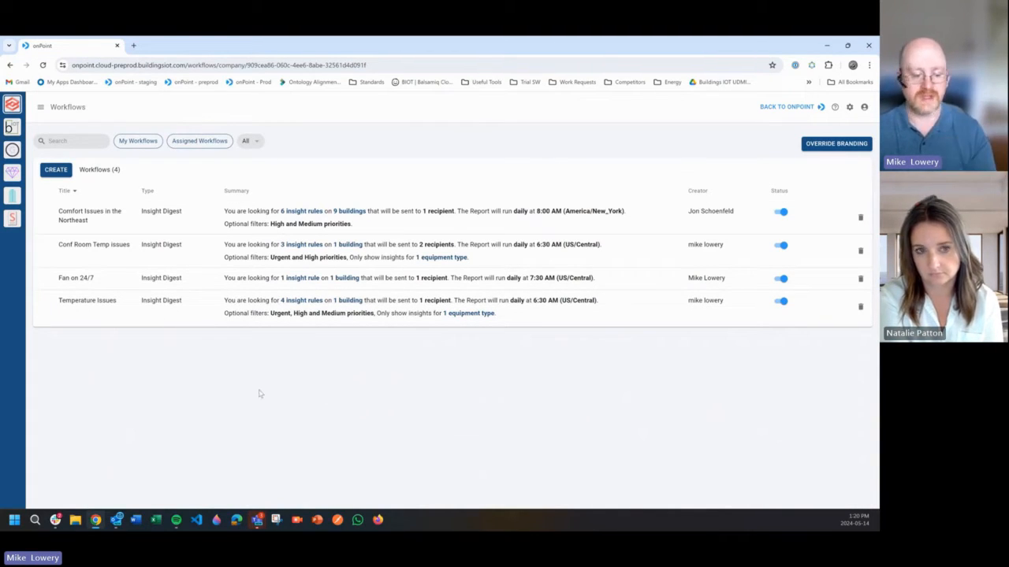
- Return to the Fan on 24/7 digest e-mail in Outlook and open the linked supply fan insight for WSHP04 in onPoint
{"action": "mouse_move", "coordinate": [116, 523]}
{"action": "left_click", "coordinate": [179, 463]}
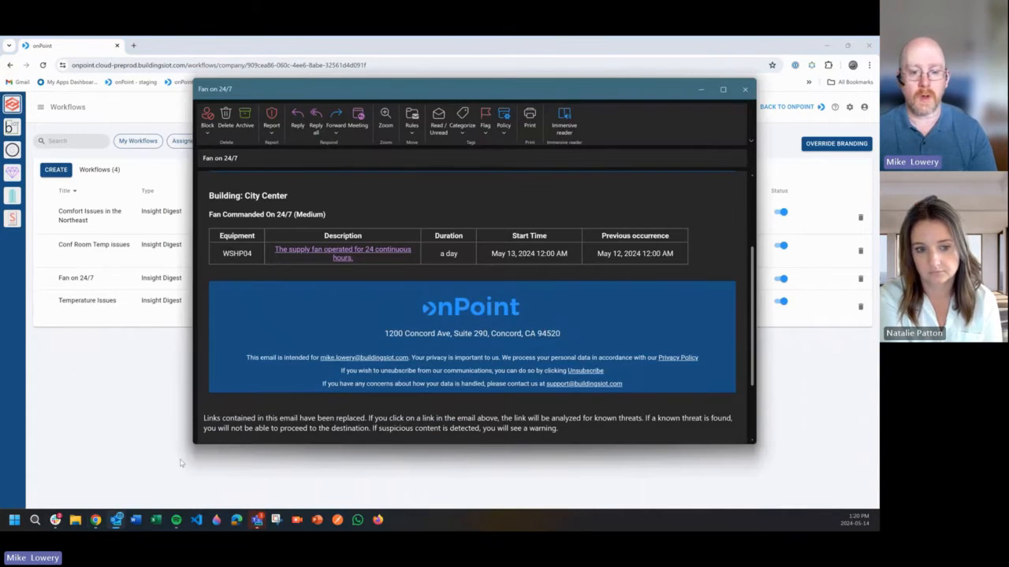
{"action": "scroll", "coordinate": [454, 294], "scroll_direction": "up", "scroll_amount": 2}
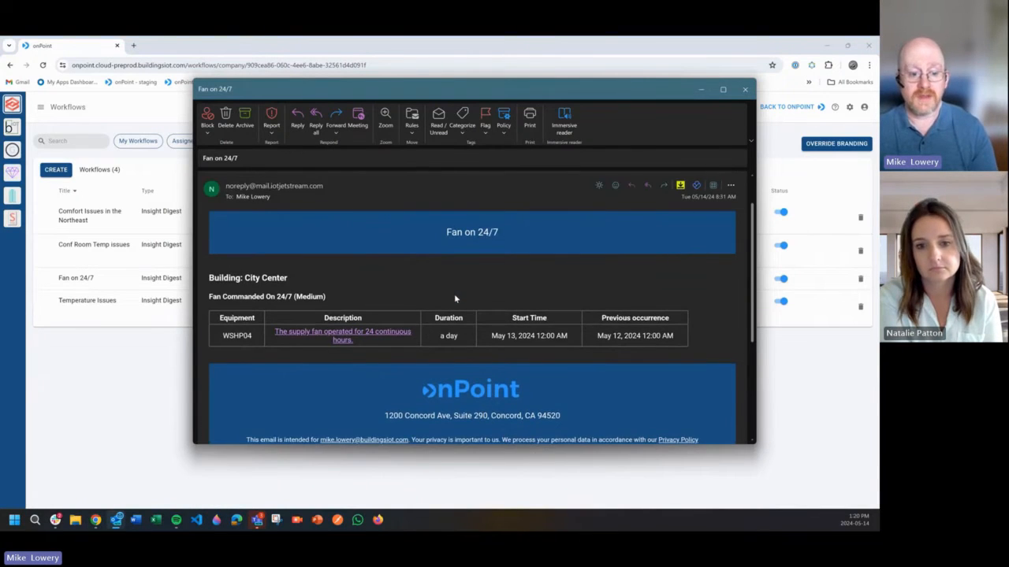
{"action": "scroll", "coordinate": [454, 295], "scroll_direction": "down", "scroll_amount": 1}
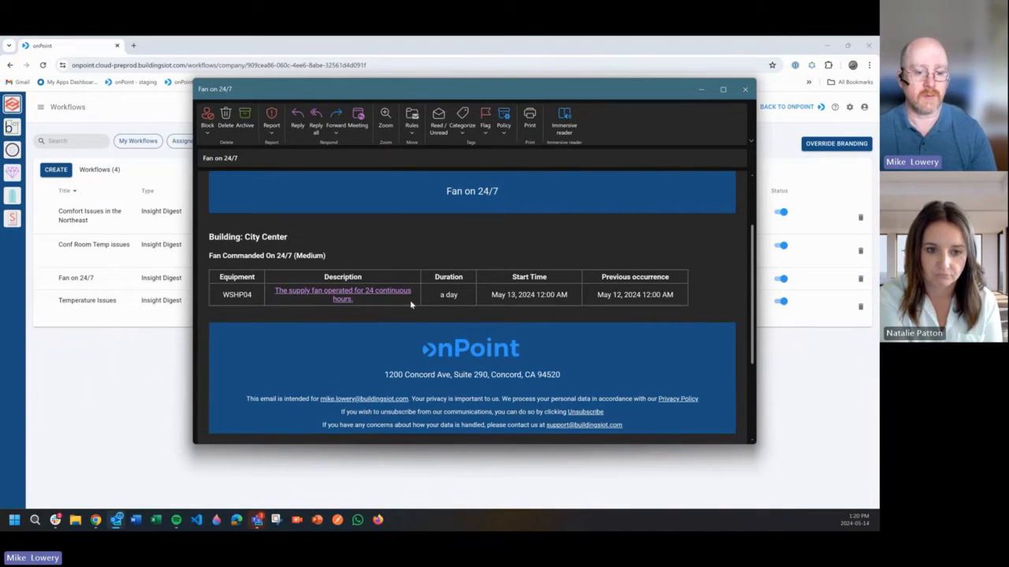
{"action": "left_click", "coordinate": [336, 296]}
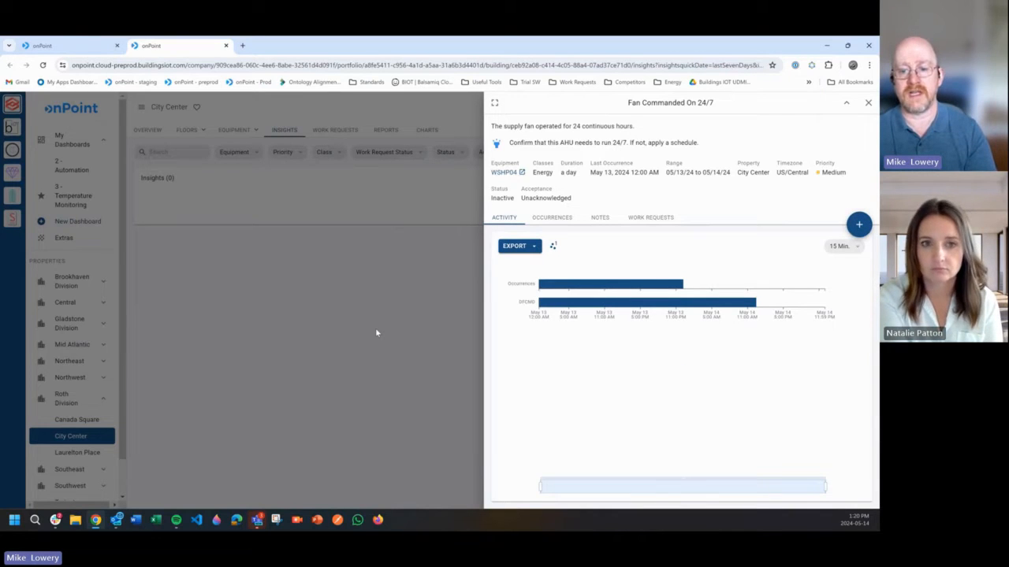
- Add Heating Demand, Effective Zone Temp Cool Sp and Effective Zone Temp Heat Sp to the Fan Commanded On 24/7 activity chart
{"action": "left_click", "coordinate": [554, 247]}
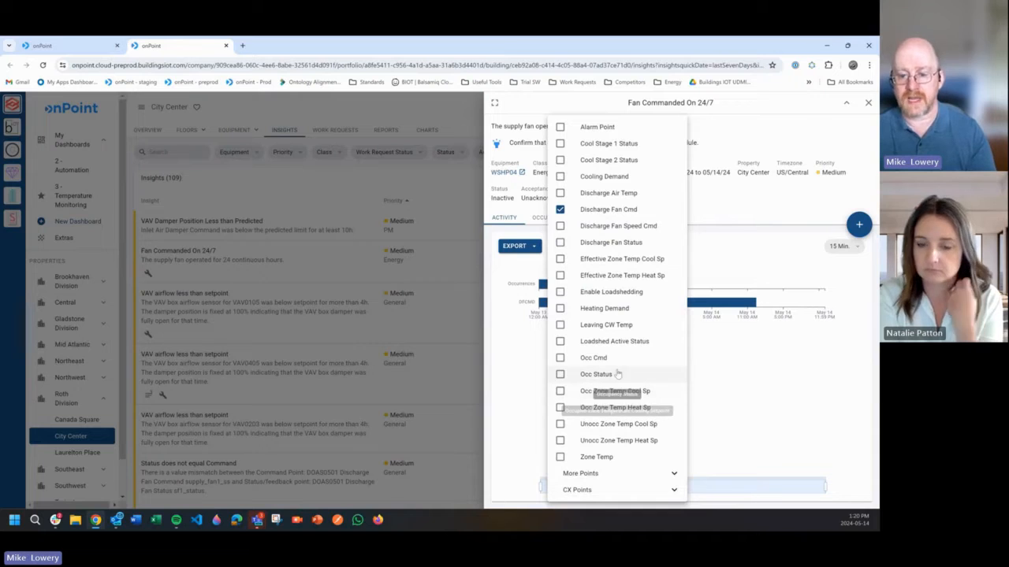
{"action": "left_click", "coordinate": [559, 309]}
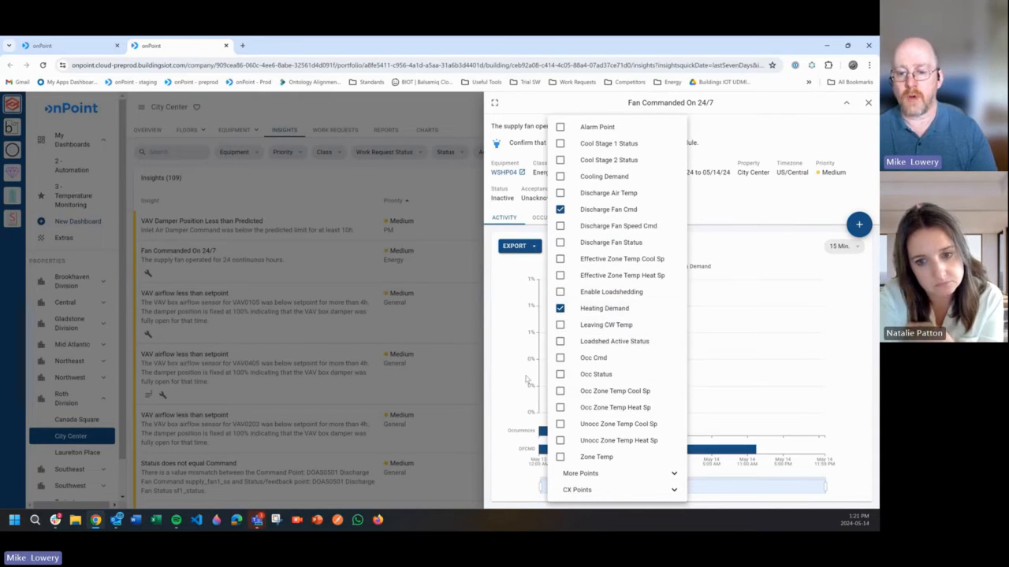
{"action": "left_click", "coordinate": [560, 259]}
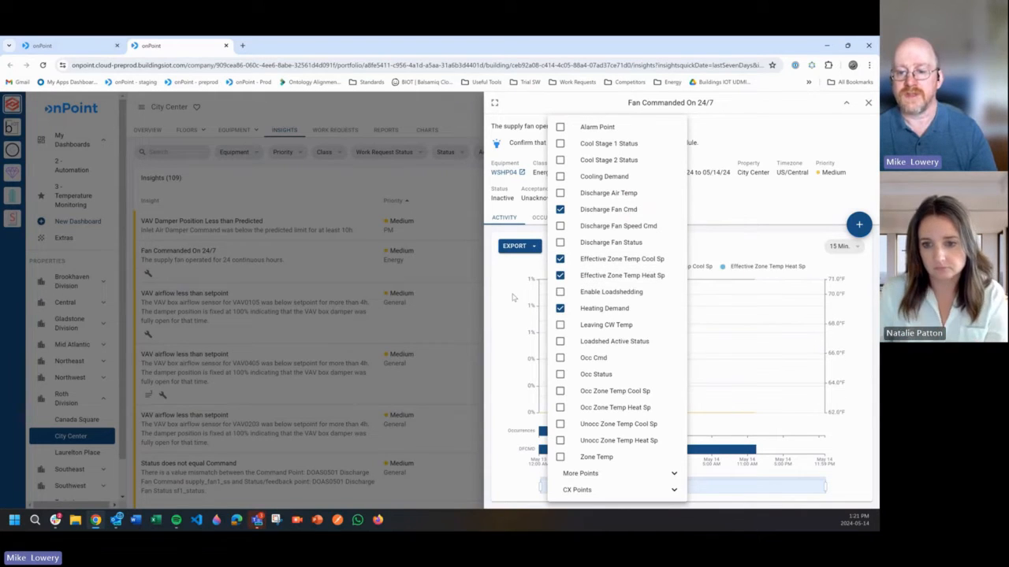
{"action": "left_click", "coordinate": [510, 297]}
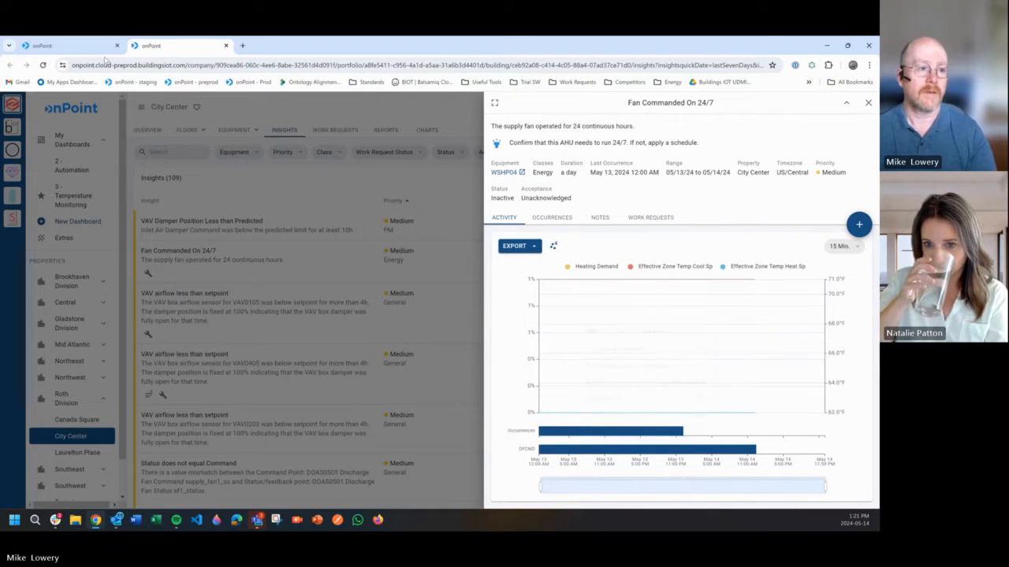
- Look at the digest e-mail's branding again, and view the Override Branding settings for workflows, closing them without changes
{"action": "left_click", "coordinate": [69, 46]}
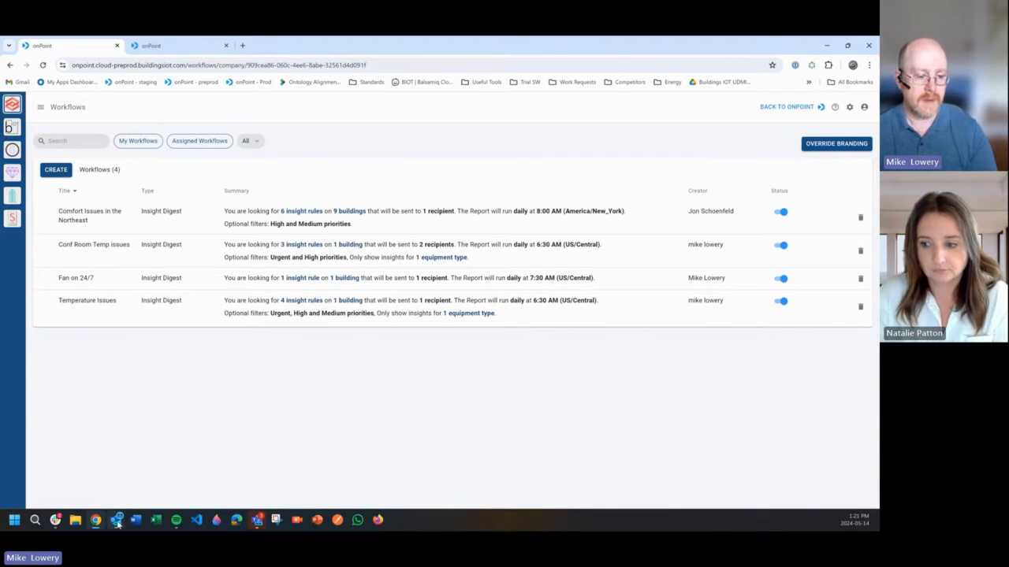
{"action": "mouse_move", "coordinate": [117, 520]}
{"action": "left_click", "coordinate": [162, 458]}
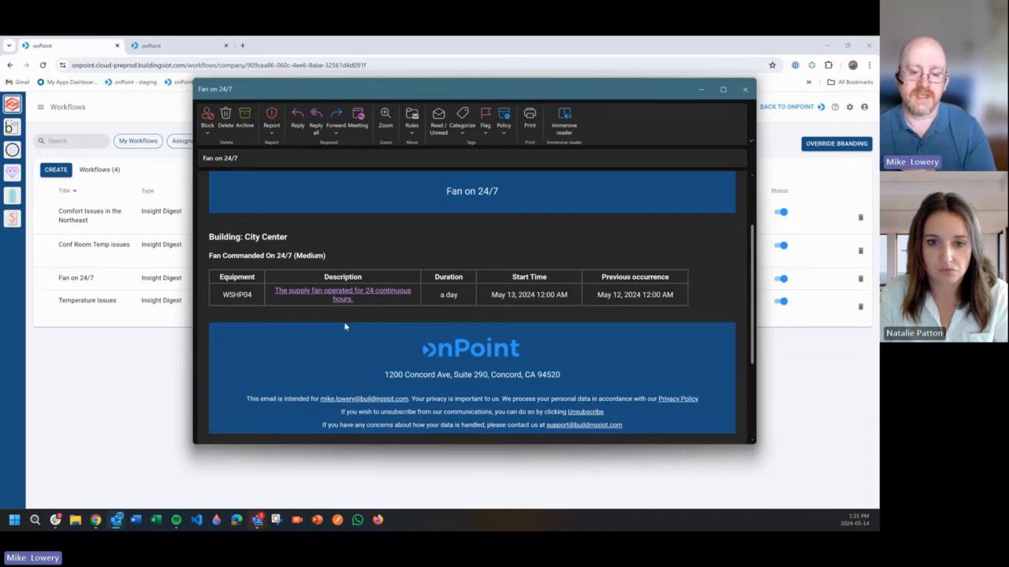
{"action": "left_click", "coordinate": [809, 147]}
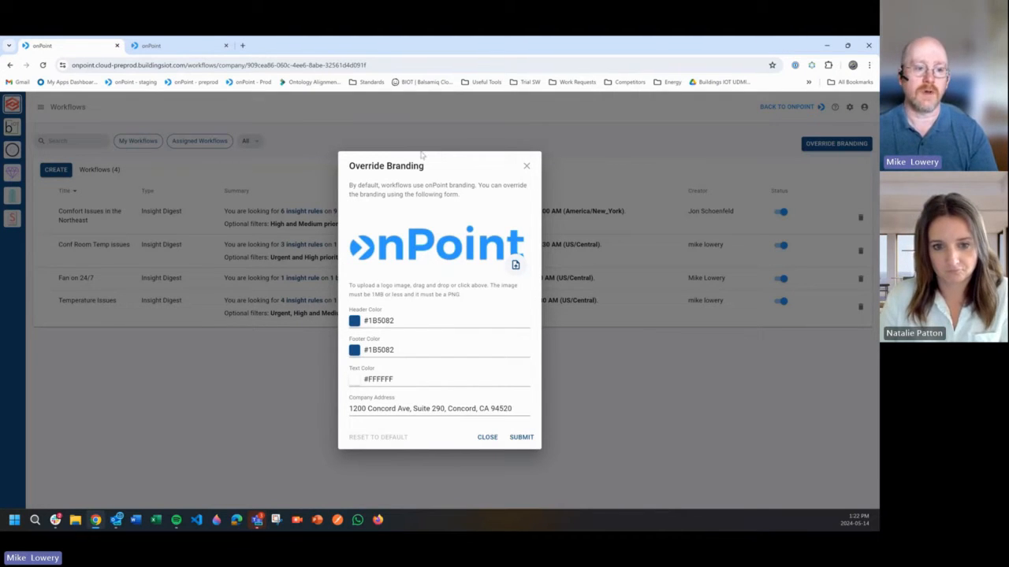
{"action": "left_click", "coordinate": [526, 169]}
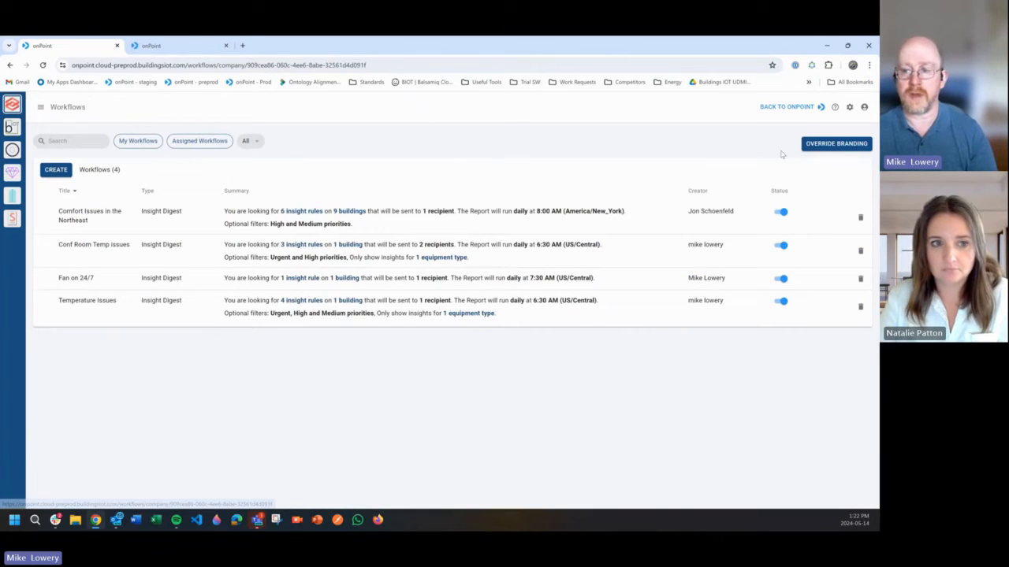